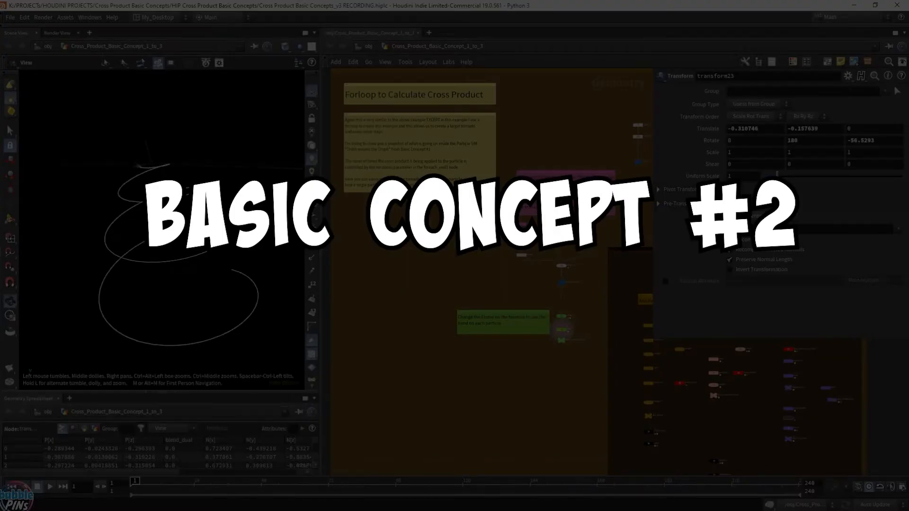
Step: Step through the animation frames and examine the hand and the cross-product arrows moving along the spiral path
scroll(493, 254, "down", 5)
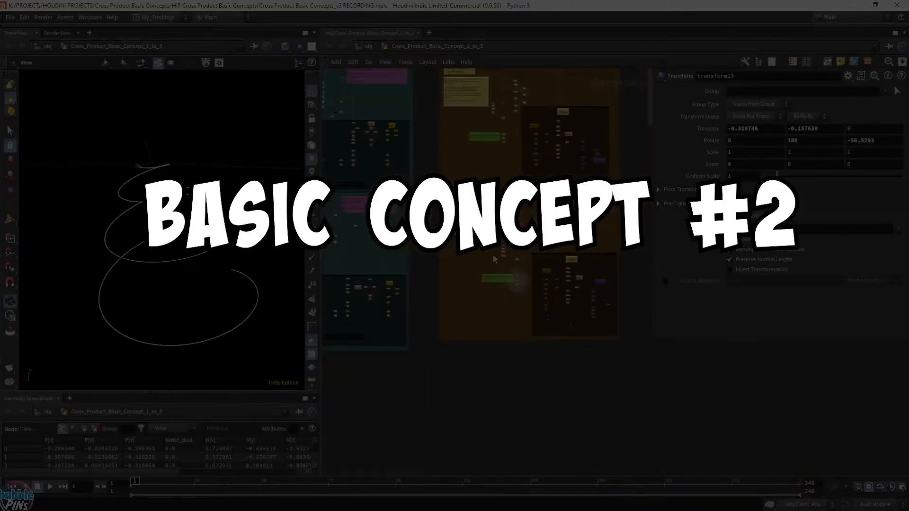
scroll(481, 249, "up", 6)
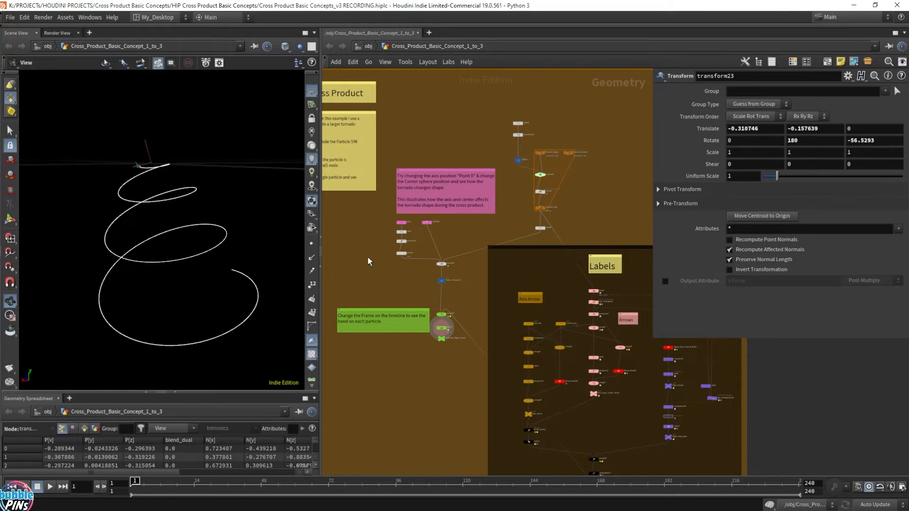
left_click_drag(190, 232, 167, 221)
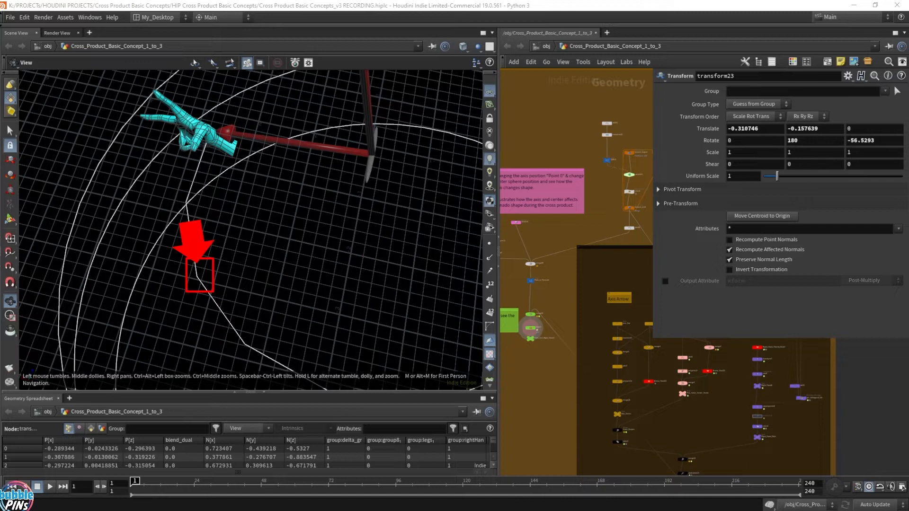
key("Right")
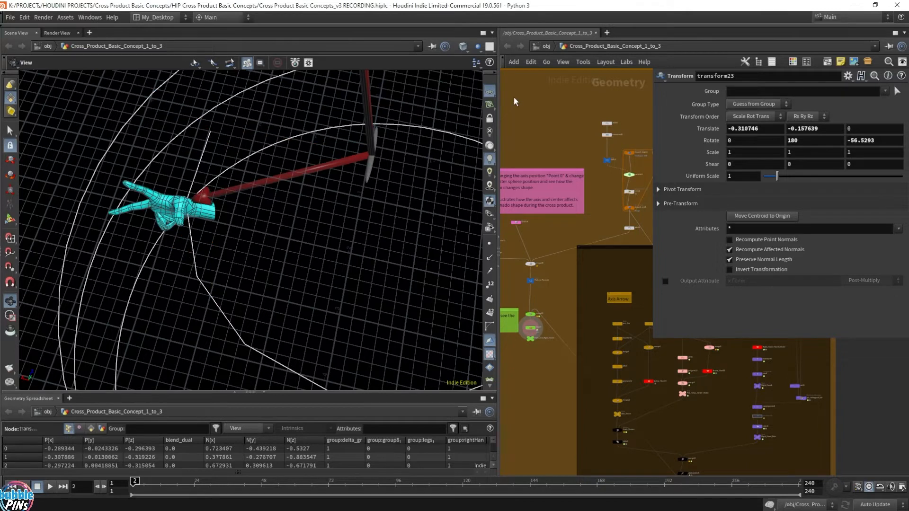
key("Right")
key("Right")
left_click_drag(262, 263, 218, 144)
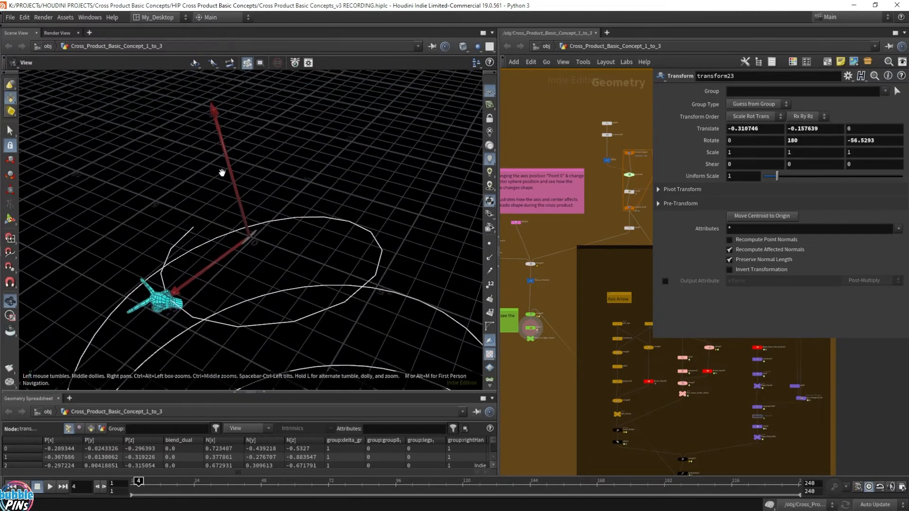
left_click_drag(169, 292, 208, 289)
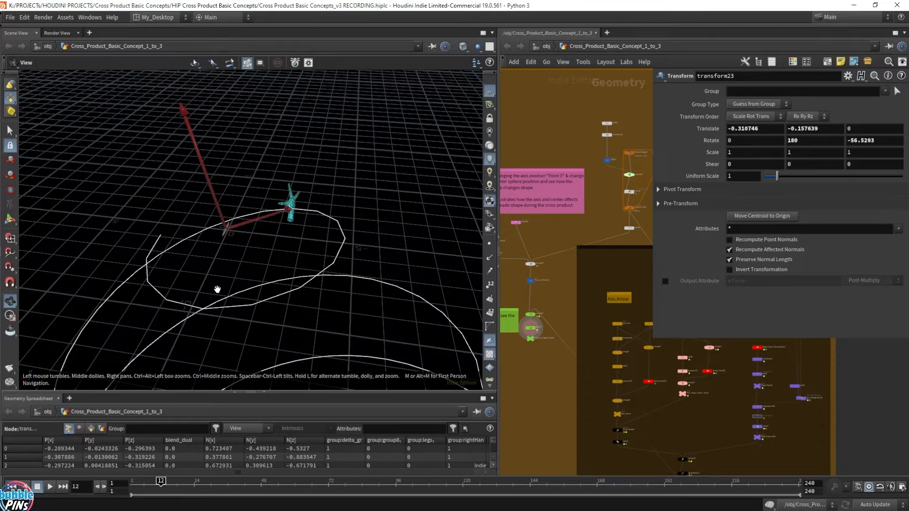
left_click_drag(269, 231, 251, 203)
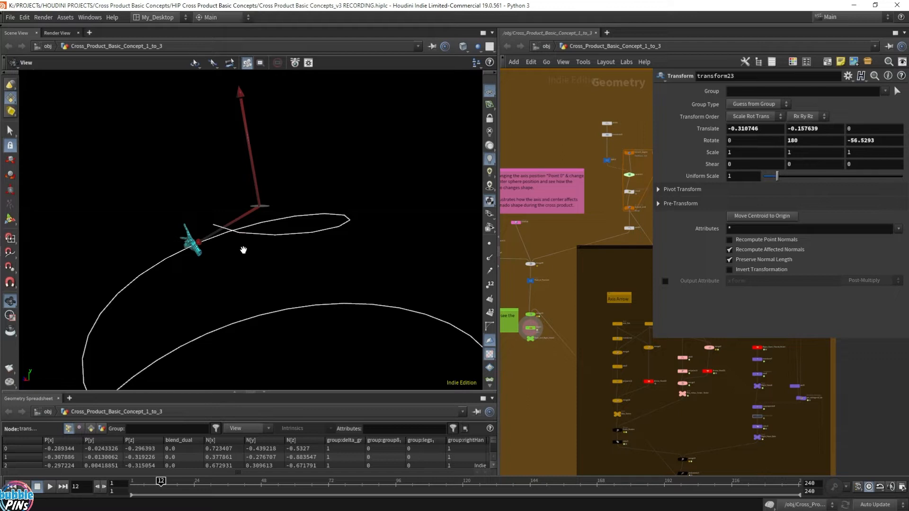
left_click_drag(240, 223, 309, 211)
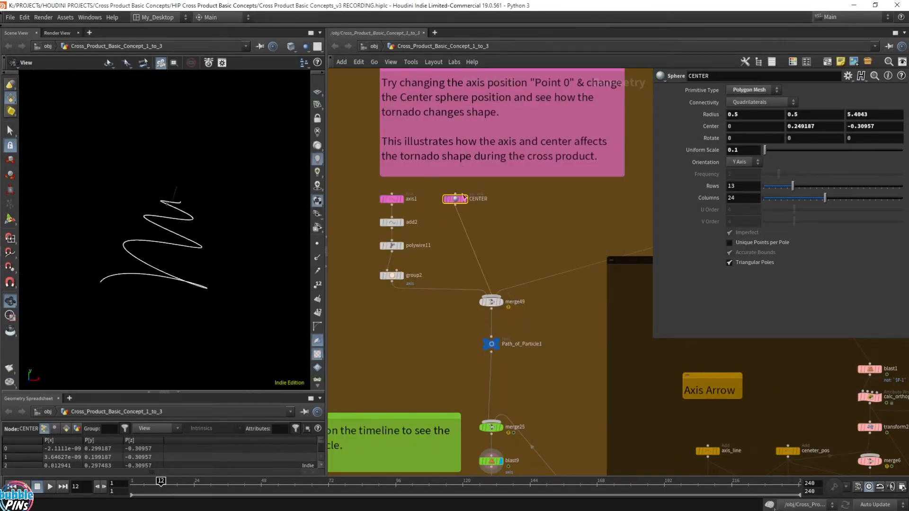
Step: Reposition the CENTER sphere in the viewport to about (0, 0.22, -0.85)
left_click(491, 200)
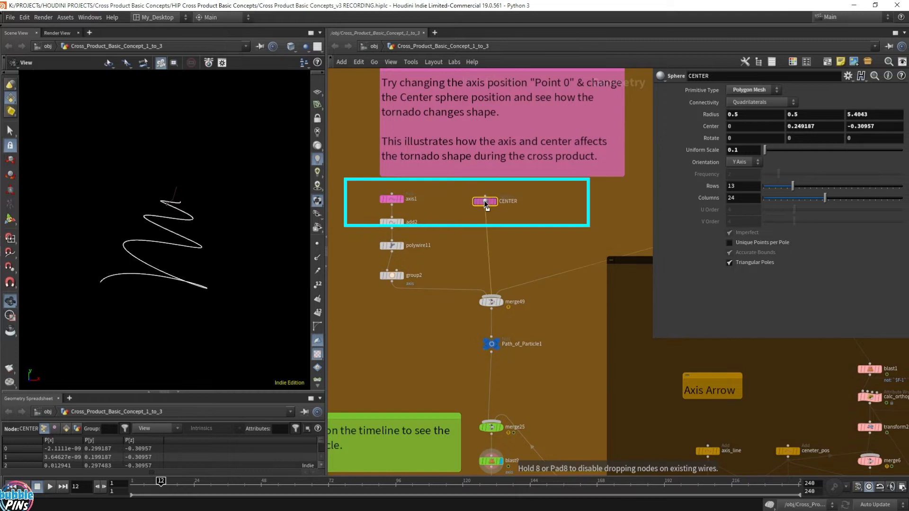
left_click_drag(548, 188, 342, 218)
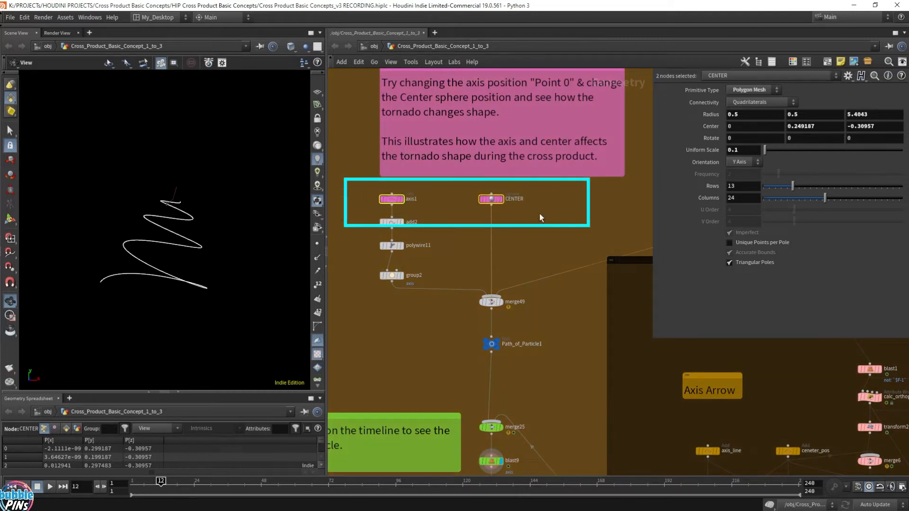
left_click(491, 199)
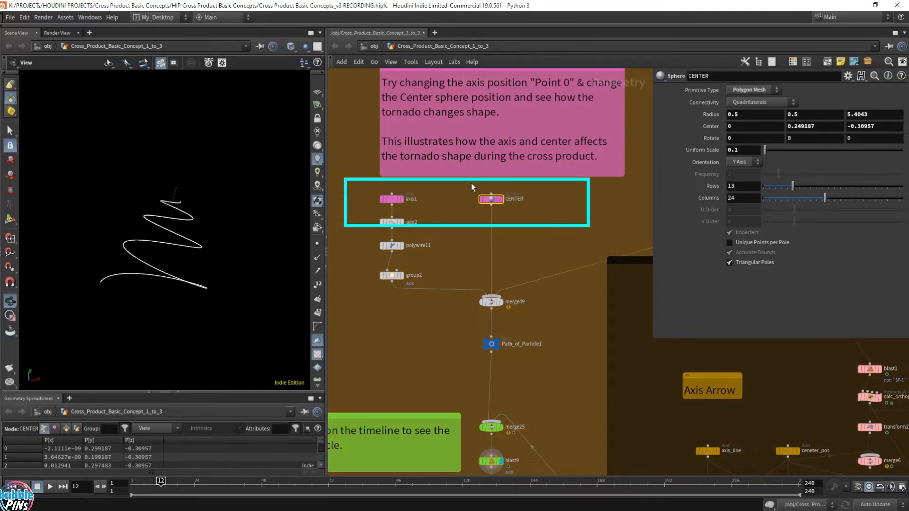
key("Return")
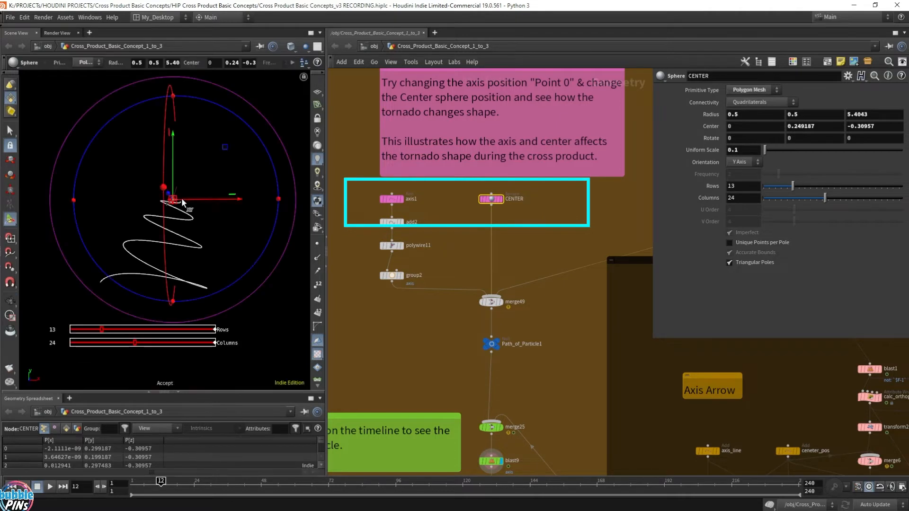
left_click_drag(174, 204, 180, 172)
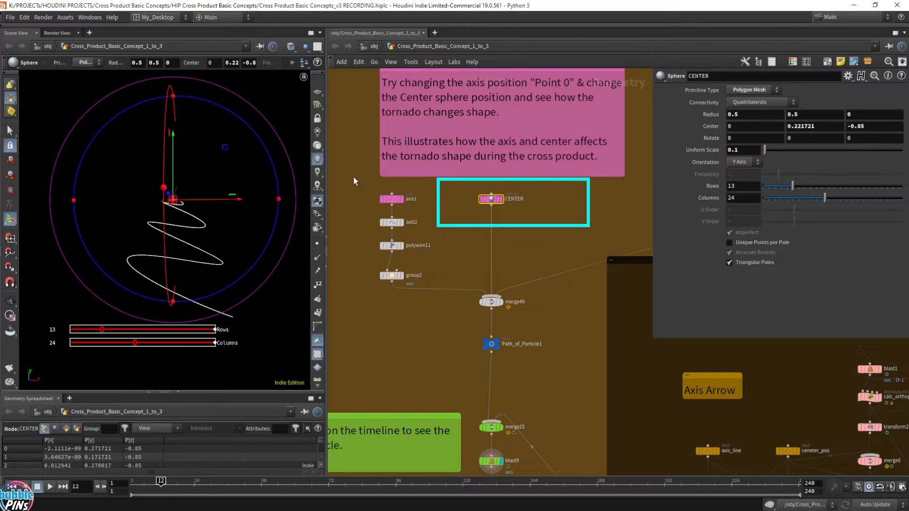
Step: Move Point 0 of the axis1 node in the viewport to about (-2.55, -6.21, 0.66)
left_click(391, 199)
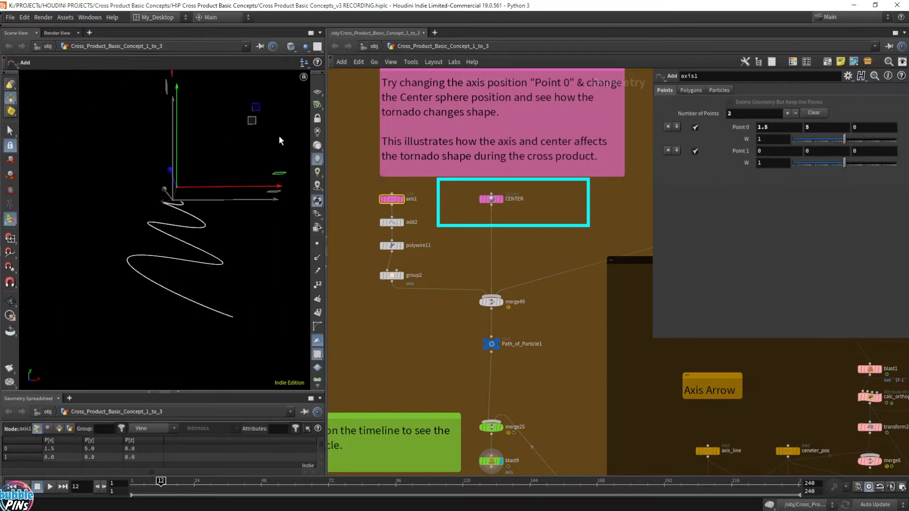
mouse_move(178, 186)
left_mouse_down()
mouse_move(146, 189)
mouse_move(137, 215)
mouse_move(192, 222)
mouse_move(198, 187)
mouse_move(146, 181)
mouse_move(155, 220)
mouse_move(182, 203)
left_mouse_up()
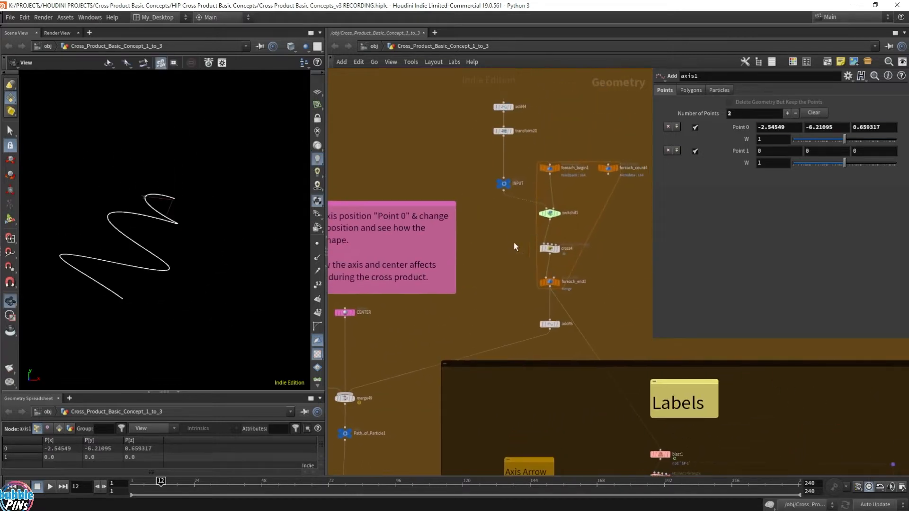
Step: Inspect the cross4 wrangle code, highlighting the center and axis declarations and the cross(axis, pos) call
left_click_drag(515, 246, 578, 258)
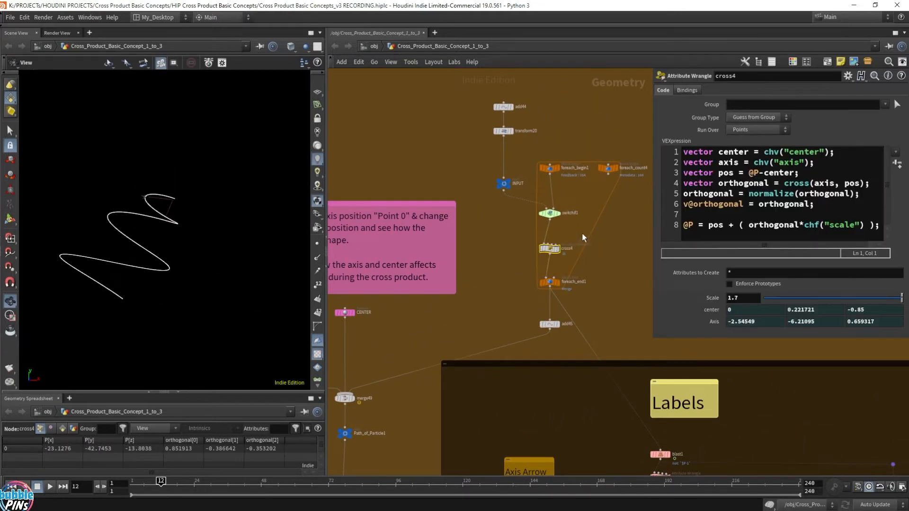
mouse_move(598, 370)
left_mouse_down()
mouse_move(578, 376)
mouse_move(591, 374)
left_mouse_up()
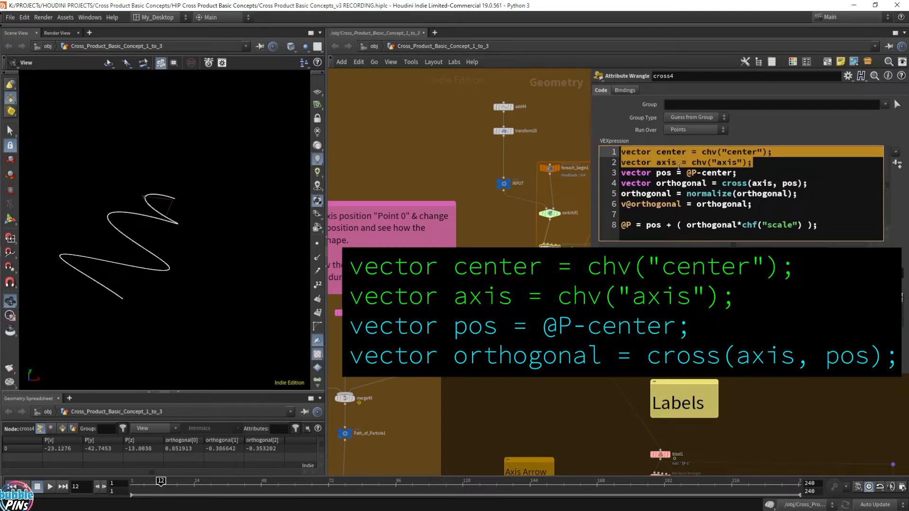
left_click_drag(722, 184, 821, 185)
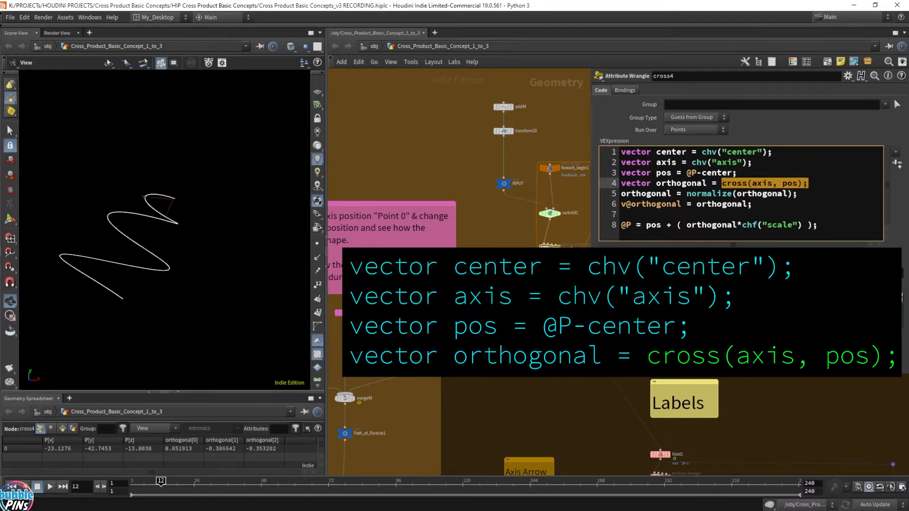
Step: Examine the hand diagram at the Origin label, and go back to viewing the spiral path and its arrows
left_click(437, 135)
scroll(428, 141, "down", 8)
middle_click_drag(428, 141, 724, 254)
scroll(724, 254, "down", 4)
scroll(724, 254, "up", 2)
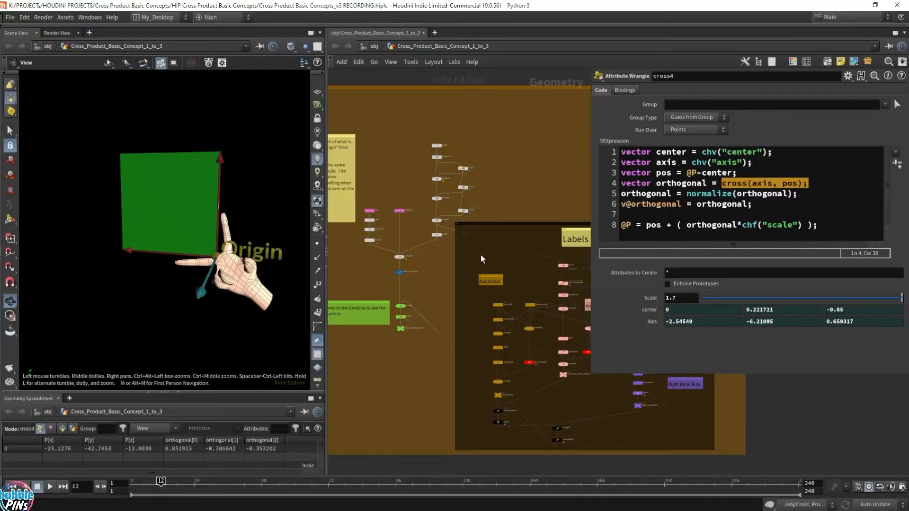
scroll(482, 255, "down", 2)
left_click_drag(249, 245, 218, 205)
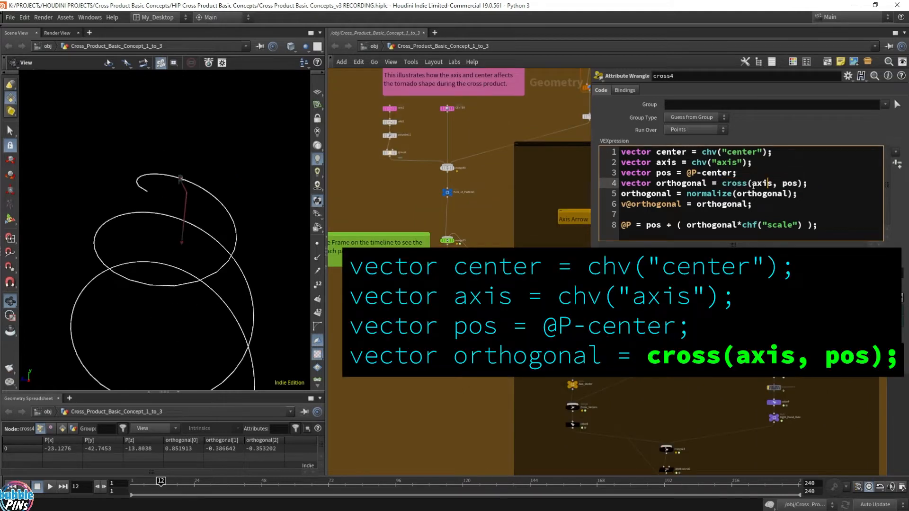
Step: Highlight the axis declaration in the cross4 code and examine the matching axis geometry from several angles
double_click(760, 184)
triple_click(724, 162)
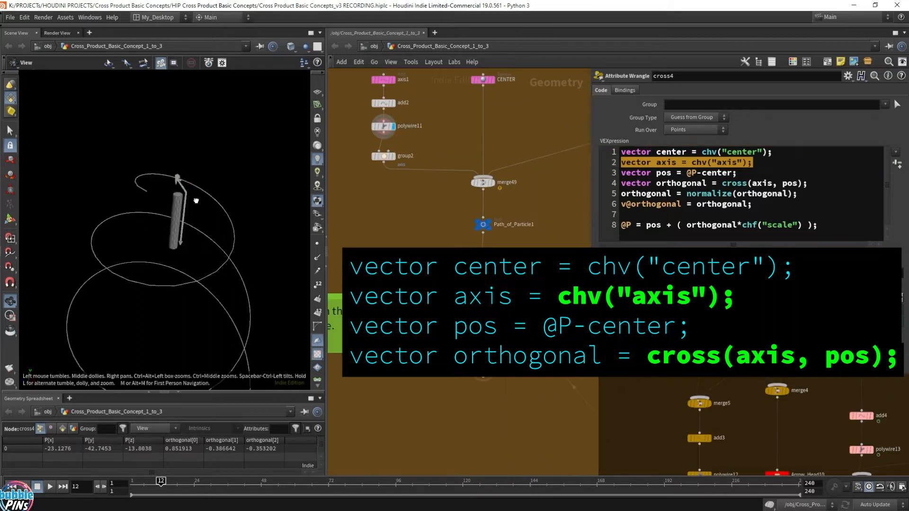
left_click_drag(189, 199, 142, 227)
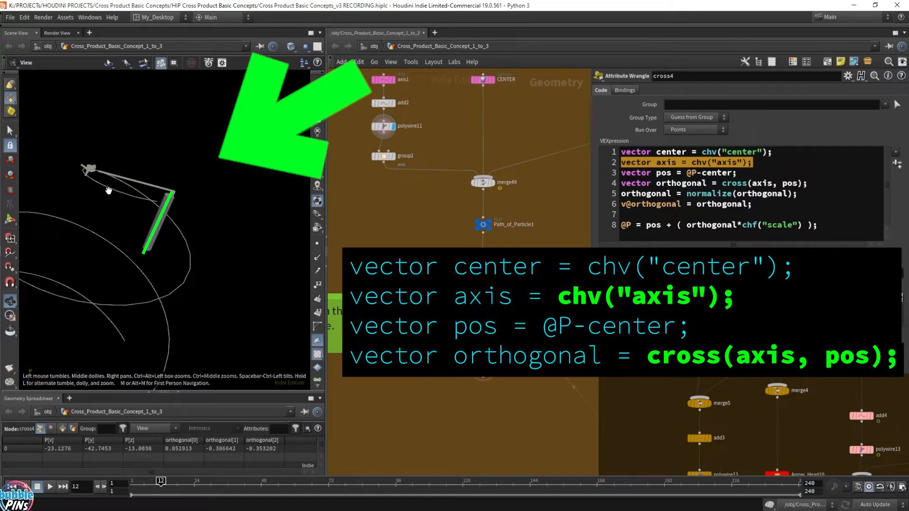
left_click_drag(90, 227, 161, 203)
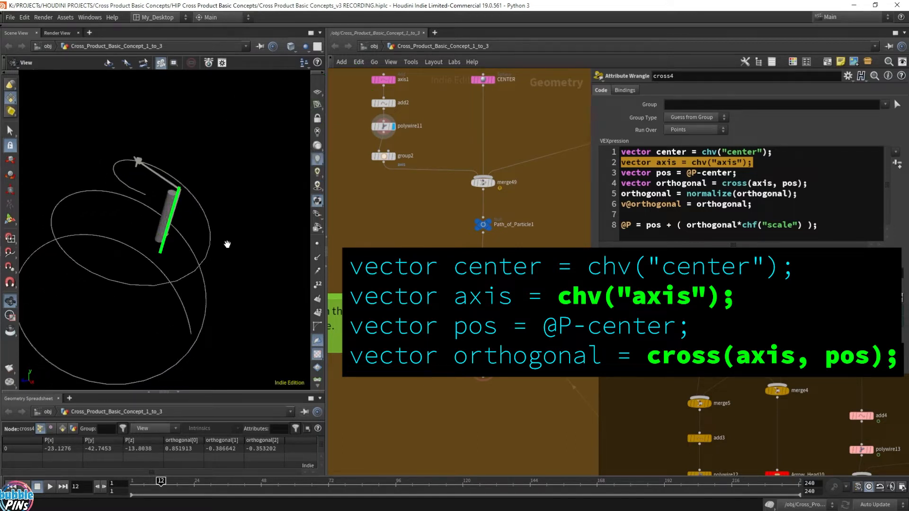
Step: Turn on point display for the CENTER geometry and highlight the center and pos = @P-center lines in the cross4 code
left_click_drag(755, 162, 493, 154)
left_click(763, 173)
left_click_drag(786, 152, 527, 82)
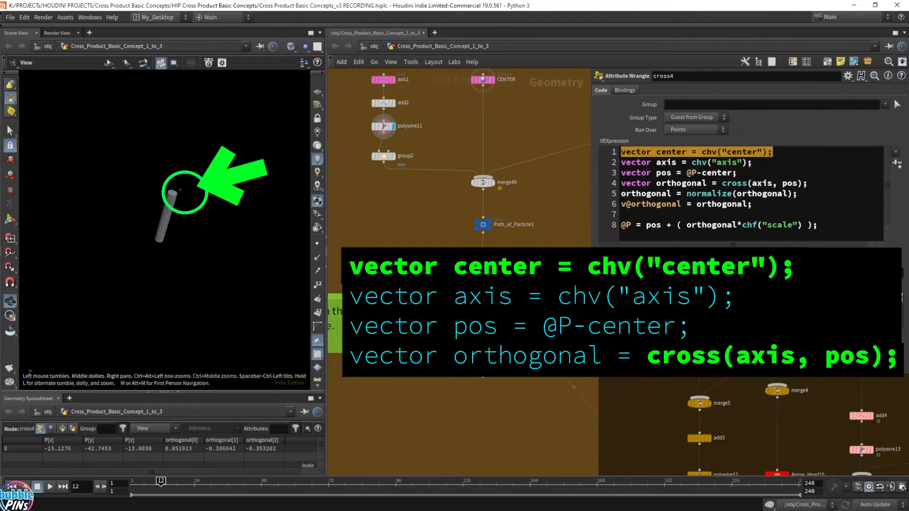
left_click(316, 245)
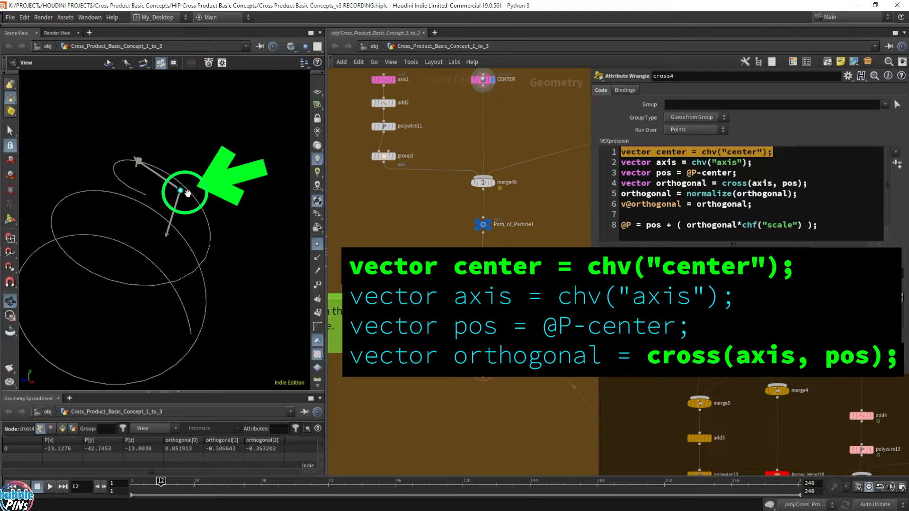
left_click_drag(737, 173, 613, 174)
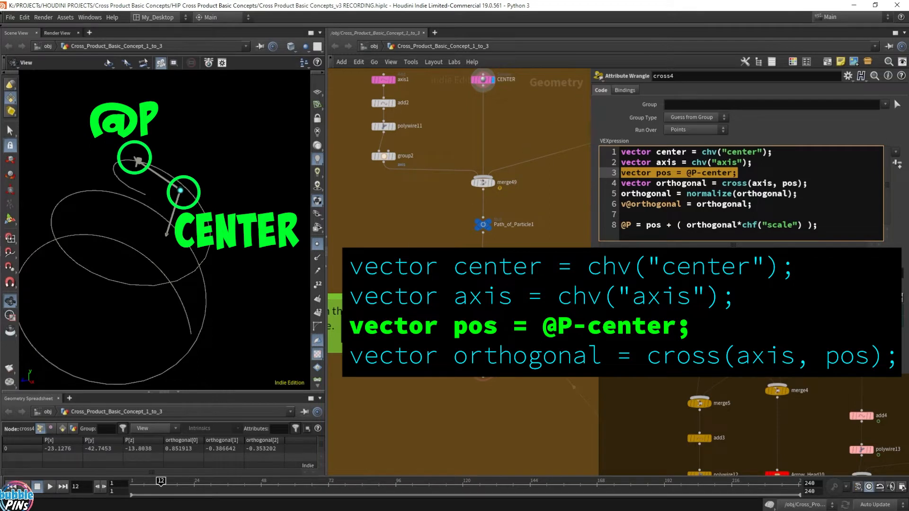
Step: Open the cross_product wrangle in the green Basic Concept network and highlight its line v1 = v1 - v0
scroll(404, 261, "down", 5)
scroll(508, 295, "down", 5)
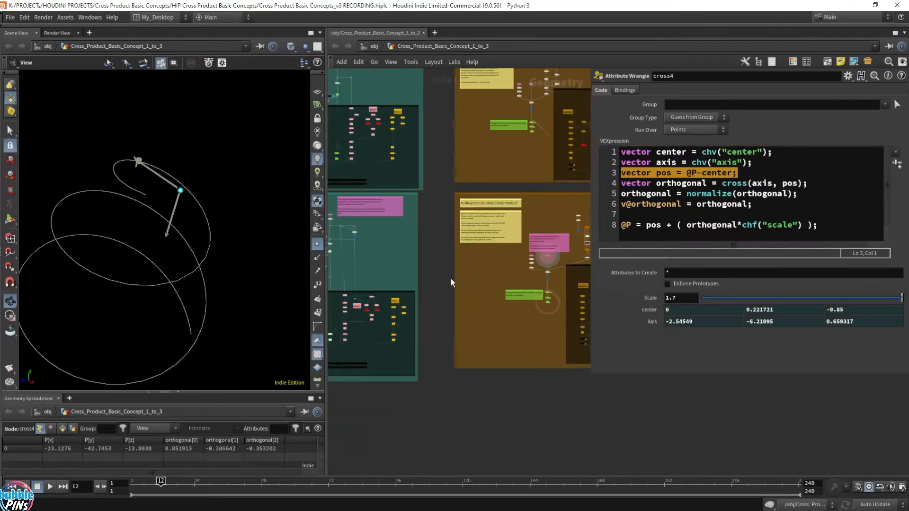
scroll(528, 267, "up", 5)
scroll(497, 273, "up", 5)
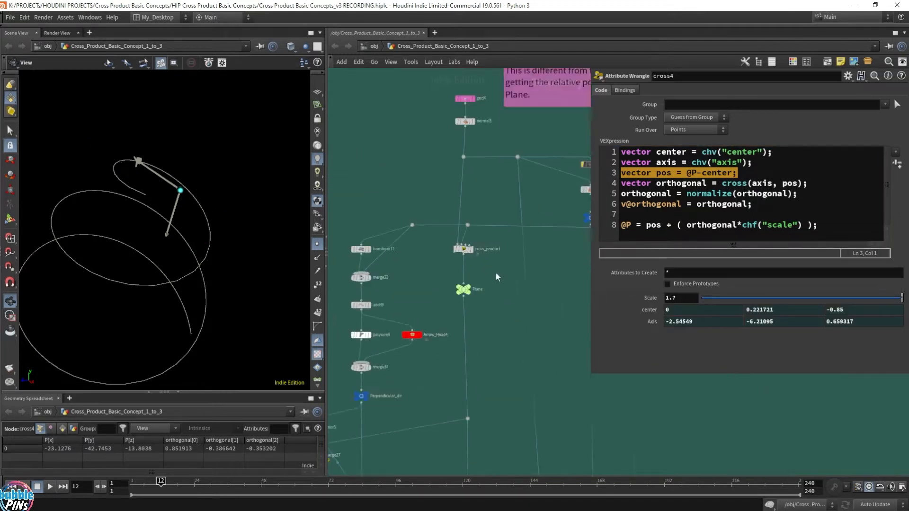
left_click(450, 239)
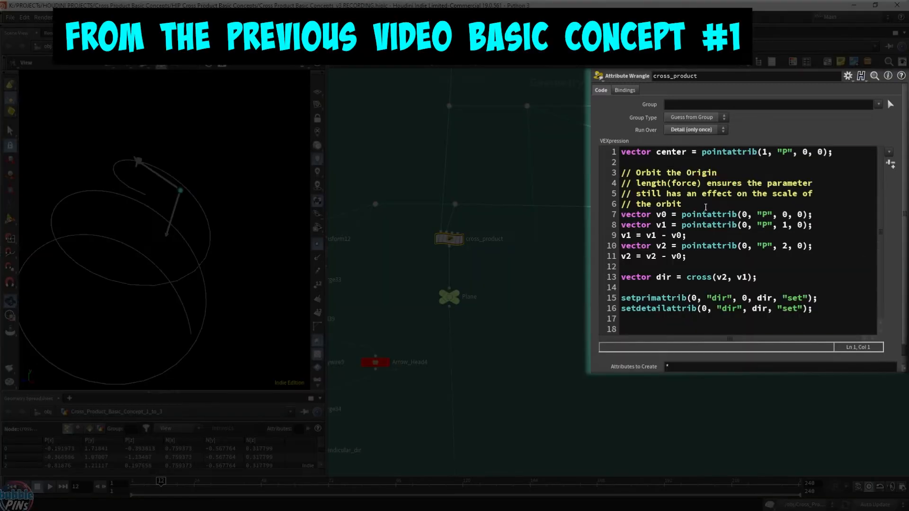
triple_click(691, 239)
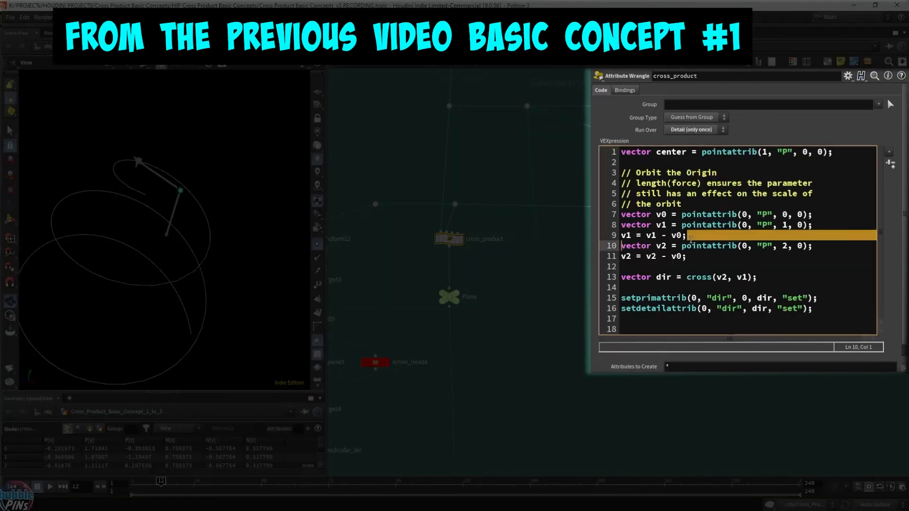
left_click(699, 237)
left_click_drag(700, 237, 604, 242)
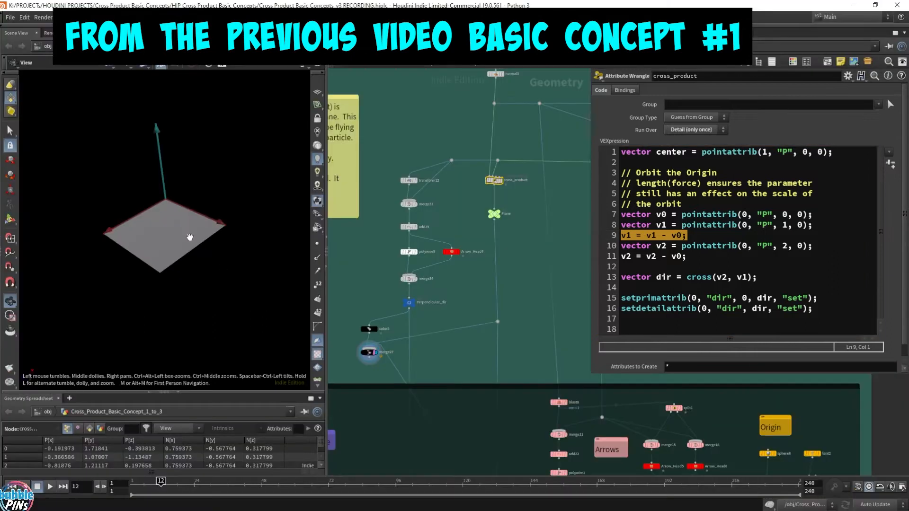
Step: Select the grid feeding the cross_product wrangle and shift it slightly in the viewport, with its edge and perpendicular arrows displayed
left_click_drag(187, 237, 203, 264)
right_click_drag(203, 264, 199, 262)
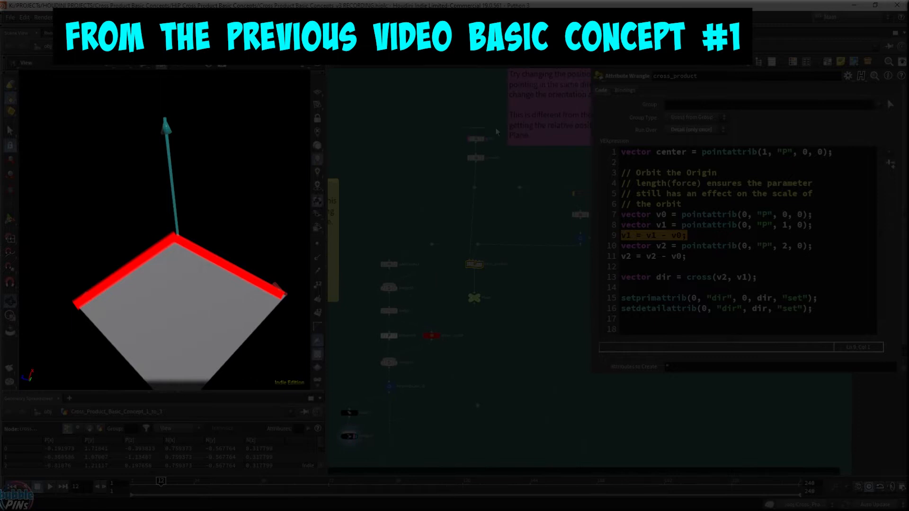
left_click(476, 138)
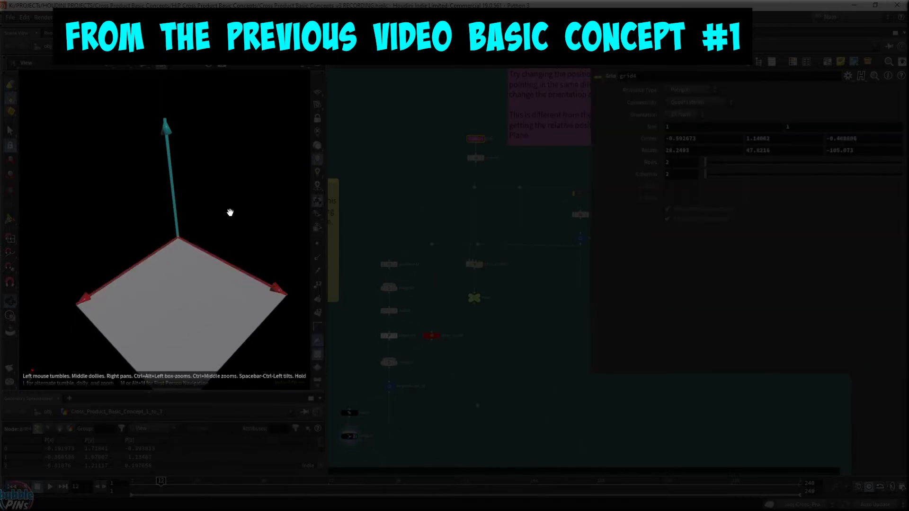
key("Return")
mouse_move(178, 301)
left_mouse_down()
mouse_move(170, 262)
mouse_move(197, 282)
mouse_move(174, 309)
left_mouse_up()
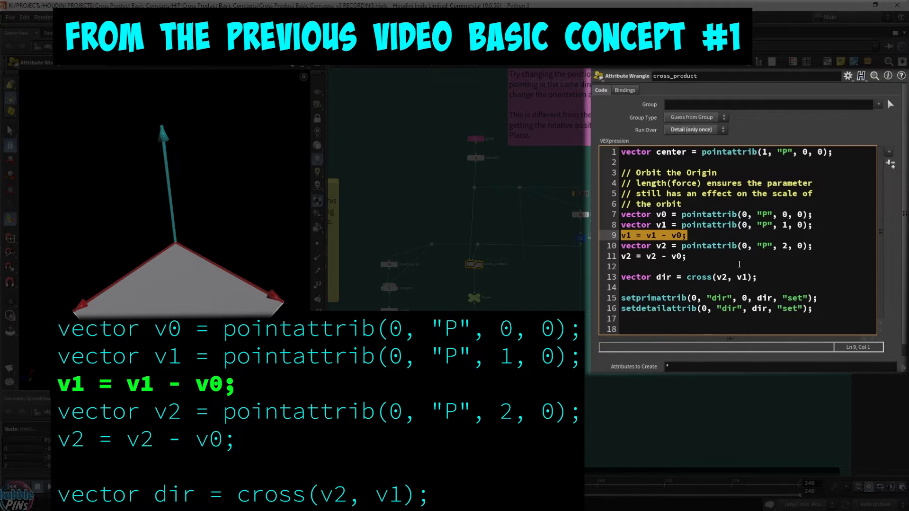
scroll(521, 325, "down", 5)
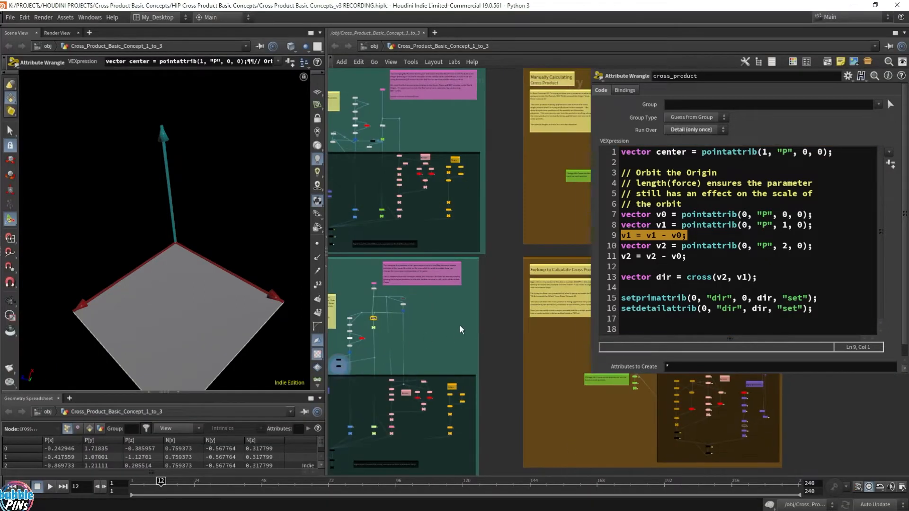
Step: Return to the orange network and examine the CENTER geometry against the line vector pos = @P-center in the cross4 code
middle_click_drag(460, 325, 348, 371)
middle_click_drag(504, 406, 474, 326)
scroll(474, 326, "up", 6)
middle_click_drag(568, 295, 403, 351)
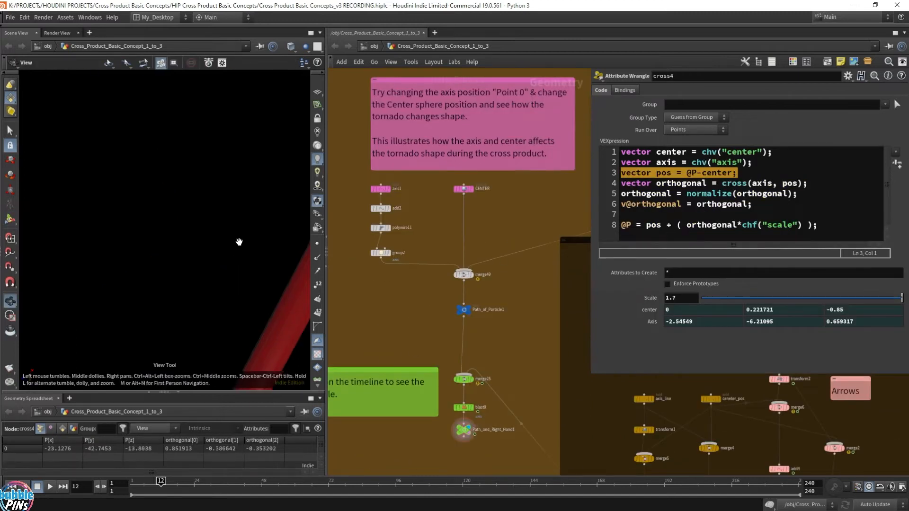
key("f")
scroll(232, 208, "up", 5)
left_click_drag(233, 208, 231, 146)
right_click_drag(231, 146, 193, 207)
left_click_drag(192, 207, 224, 211)
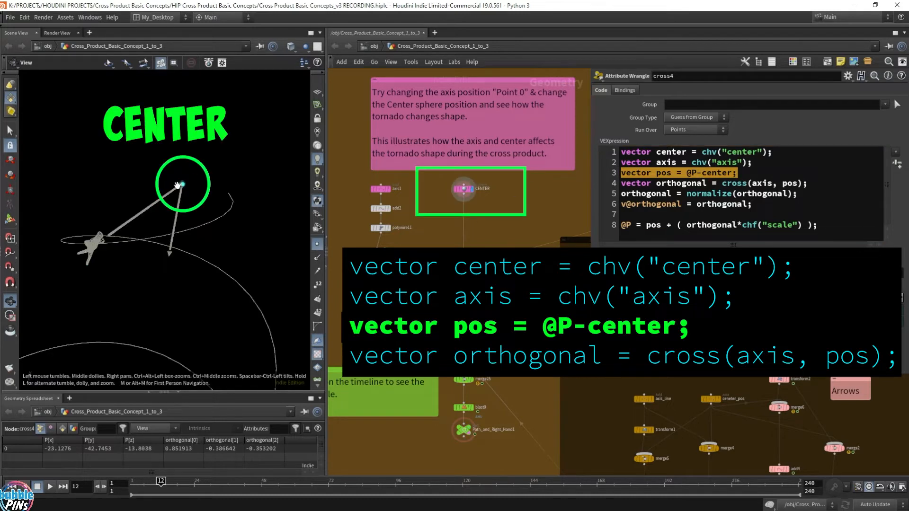
Step: Select and display the Path_and_Right_Hand1 null to view the particle path together with the hand
scroll(535, 376, "down", 2)
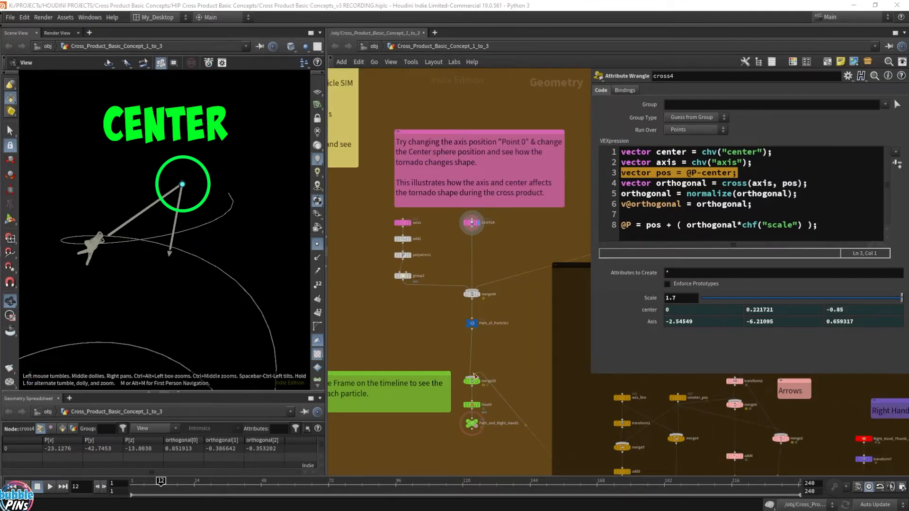
left_click(483, 419)
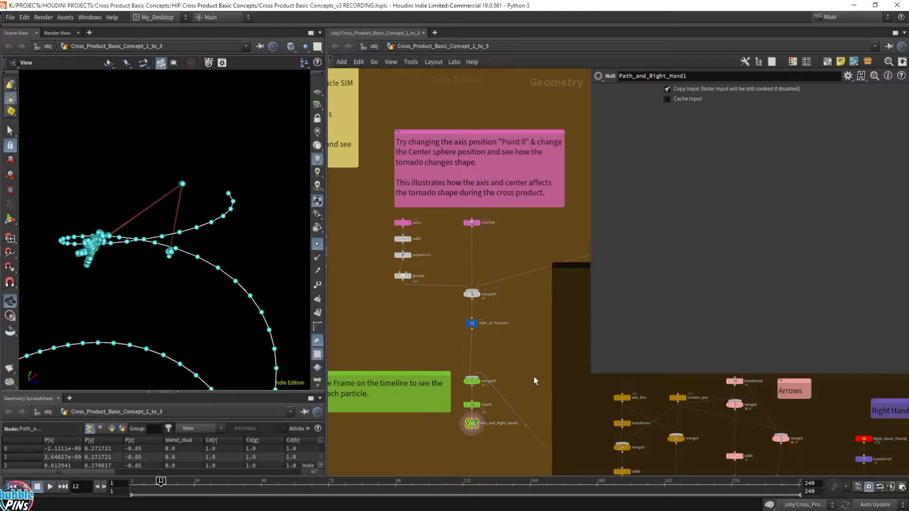
left_click_drag(178, 283, 245, 266)
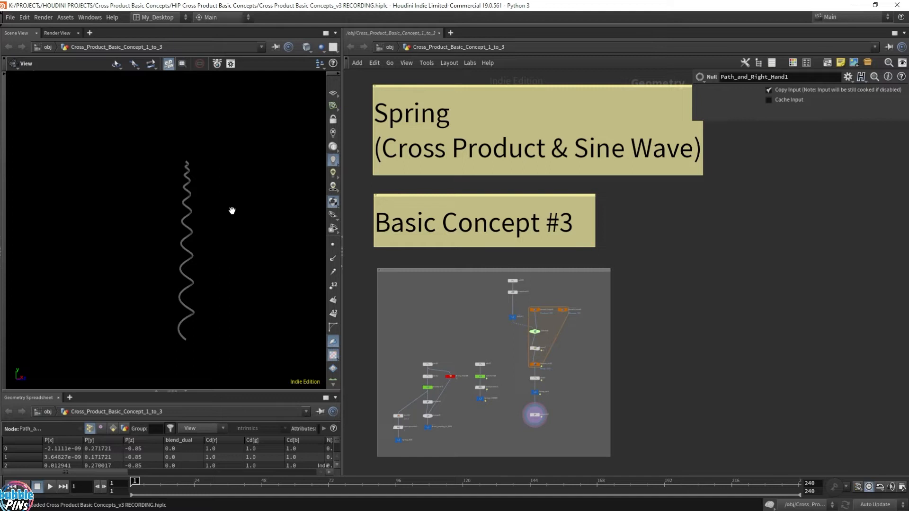
Step: In the Basic Concept #3 network, select transform14 above Spring_CENTER and reset its Translate to 0, 0, 0
left_click_drag(223, 205, 262, 224)
scroll(434, 332, "up", 3)
scroll(483, 348, "up", 2)
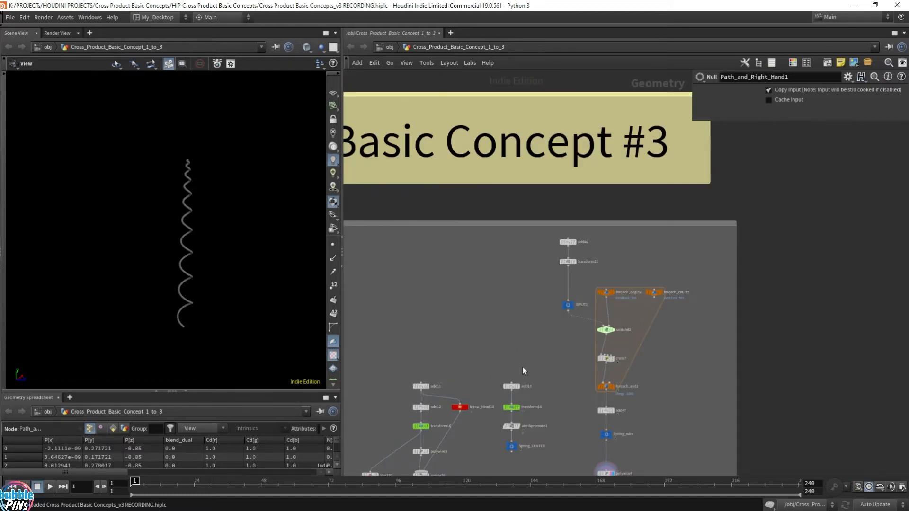
middle_click_drag(522, 369, 533, 282)
left_click(506, 331)
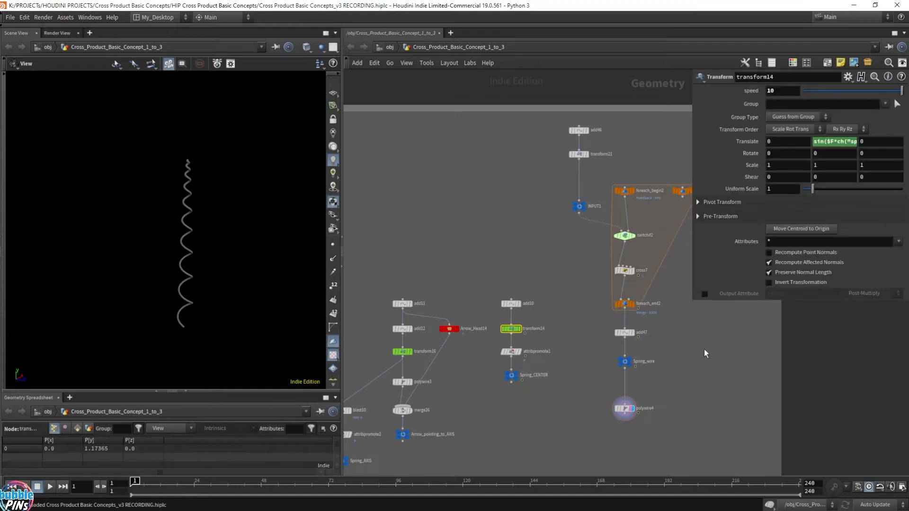
key("BackSpace")
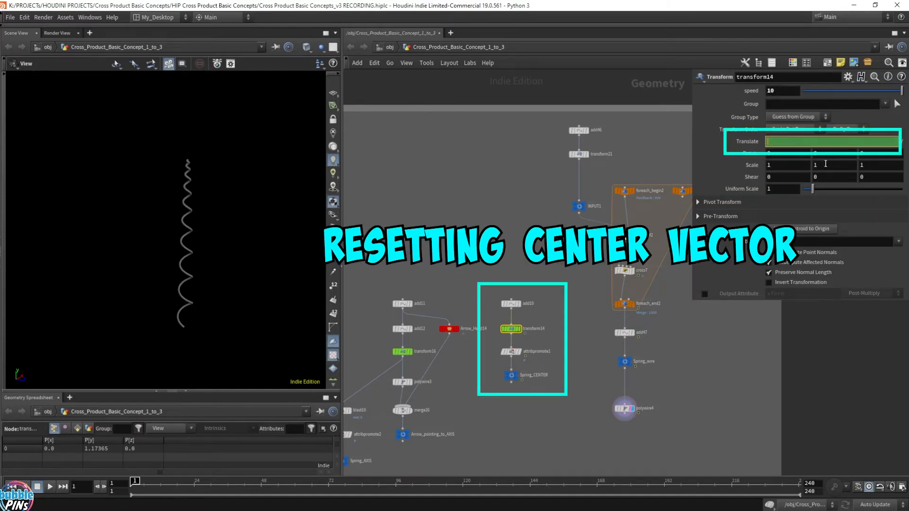
key("Return")
left_click(831, 143)
double_click(832, 144)
type("0")
key("Return")
Step: Display the Spring_wire curve instead of the polywire and examine its shape in the viewport
scroll(186, 151, "up", 6)
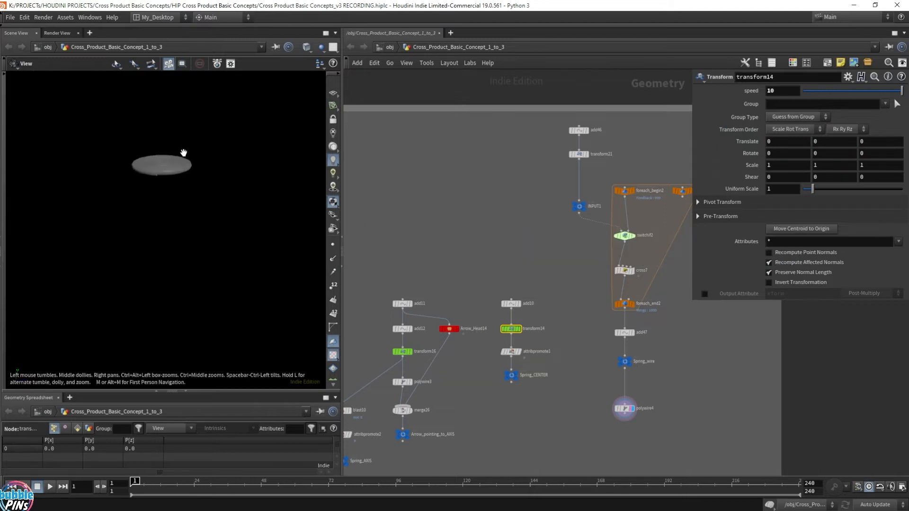
left_click(634, 365)
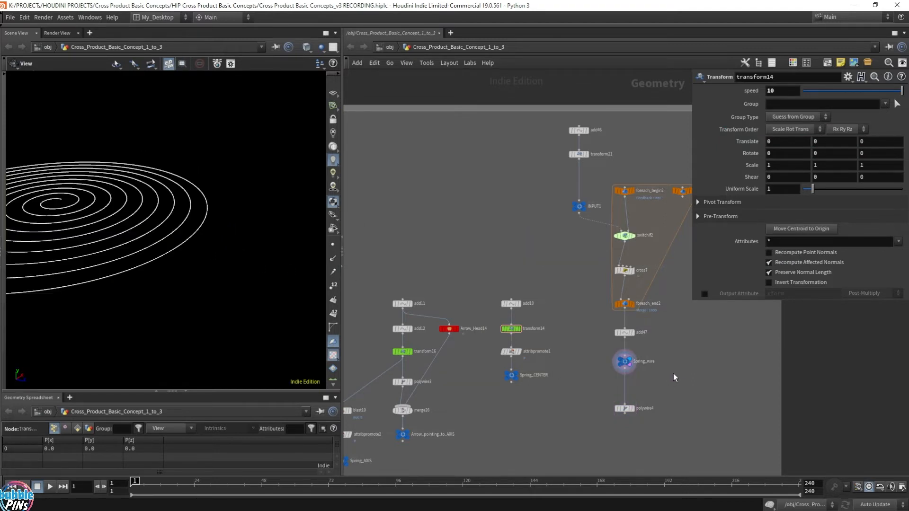
scroll(196, 226, "up", 3)
scroll(196, 226, "down", 3)
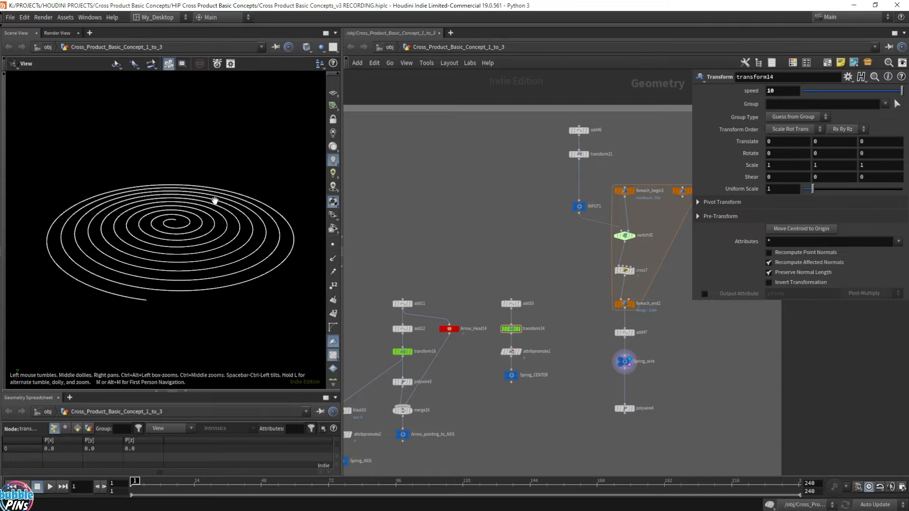
mouse_move(467, 371)
middle_mouse_down()
mouse_move(481, 347)
mouse_move(458, 355)
middle_mouse_up()
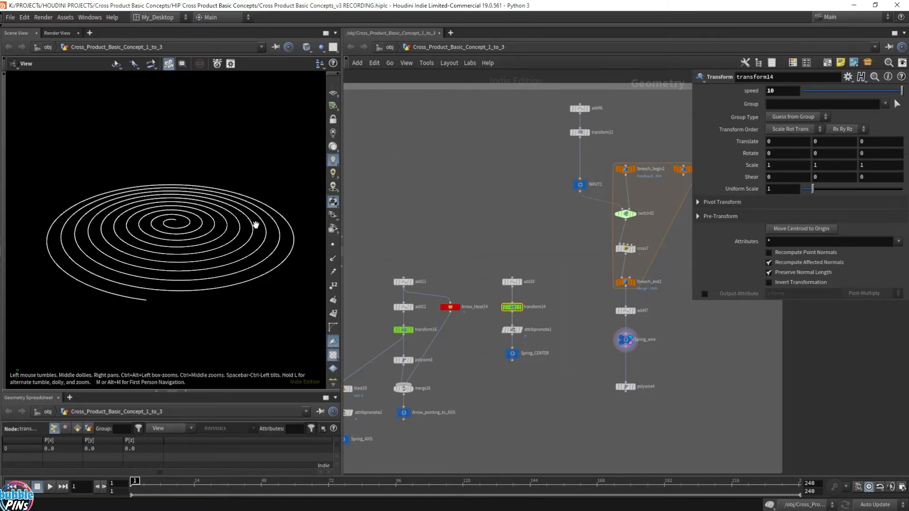
left_click_drag(252, 222, 249, 220)
scroll(249, 221, "down", 6)
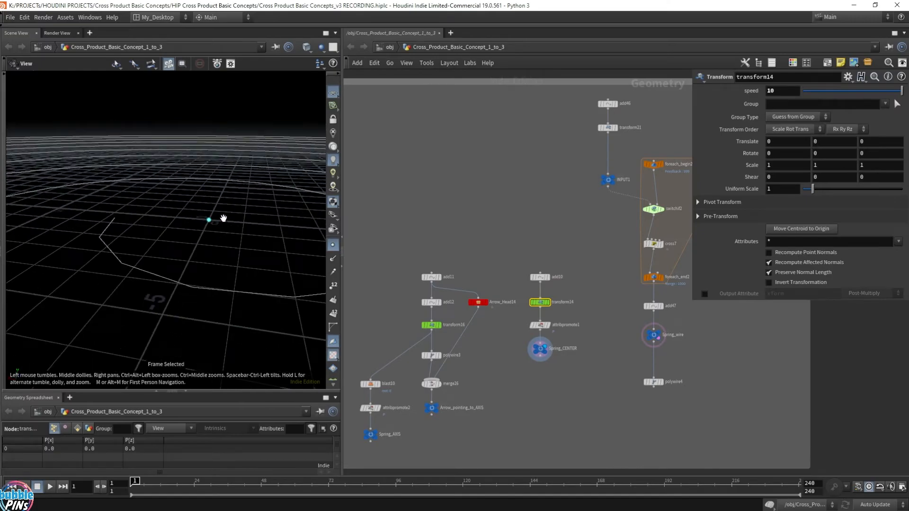
Step: Raise the center point of transform14 slightly along Y with the handle, to about 0.047
scroll(212, 251, "down", 10)
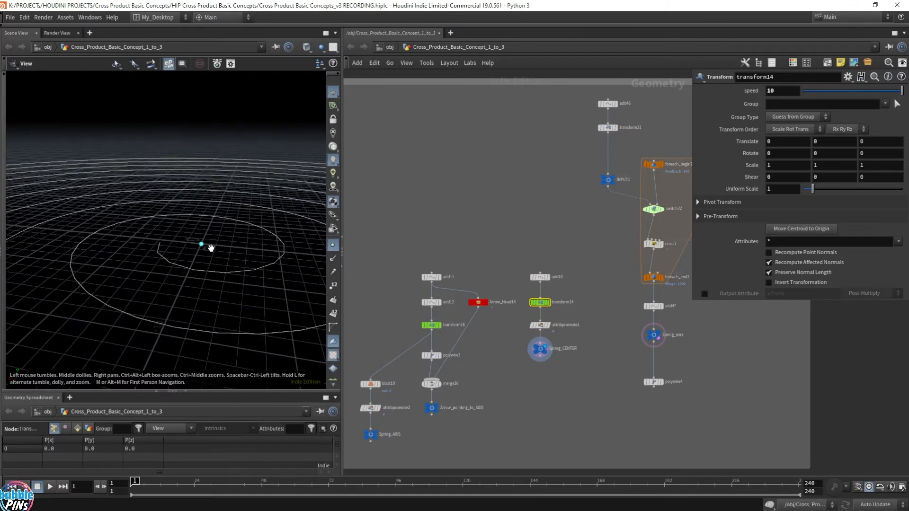
scroll(213, 246, "down", 5)
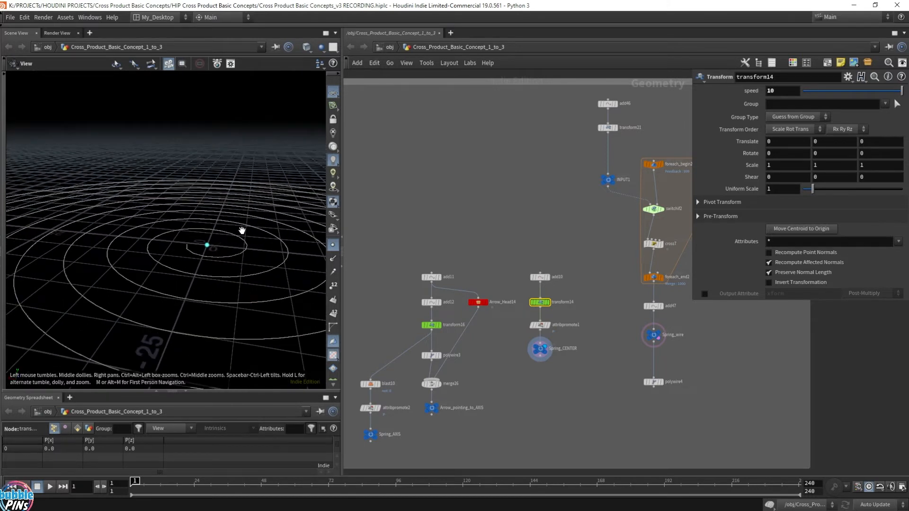
key("Return")
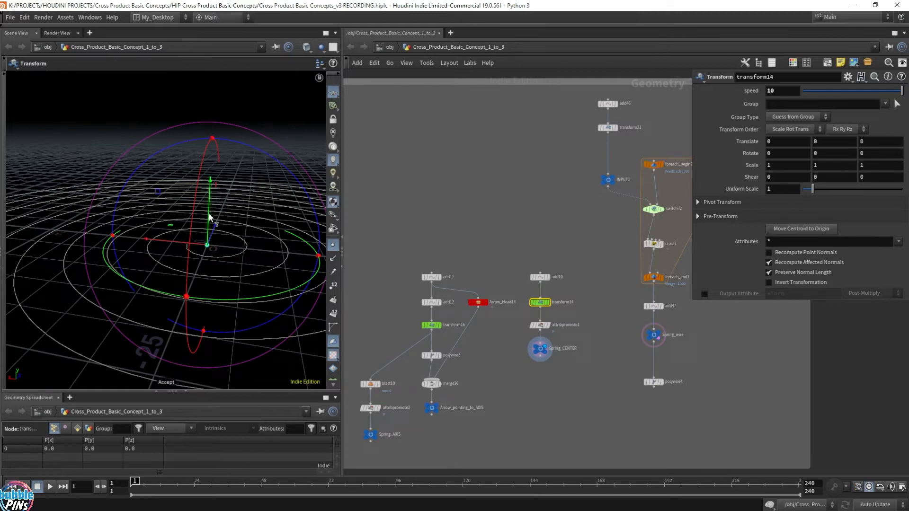
left_click_drag(210, 217, 210, 214)
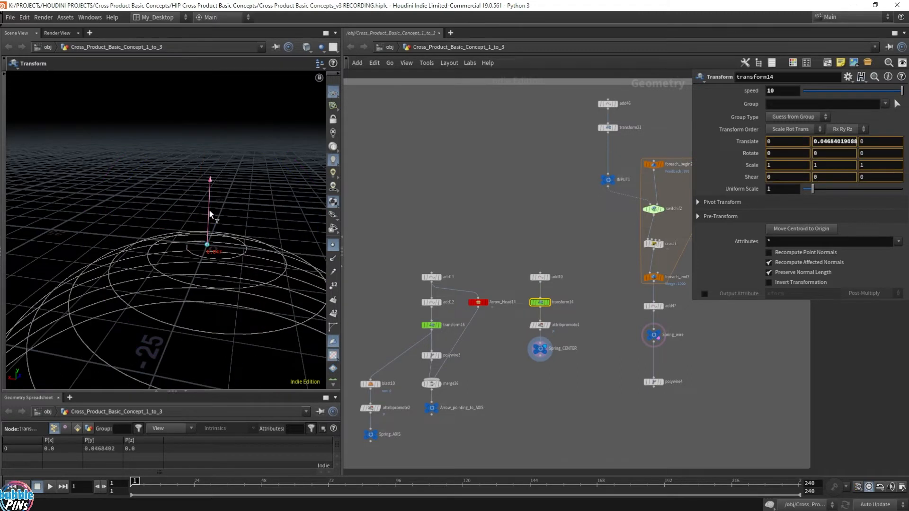
key("Escape")
left_click_drag(262, 227, 240, 236)
Step: Raise the center point of transform14 further along Y, to about 1.146
key("t")
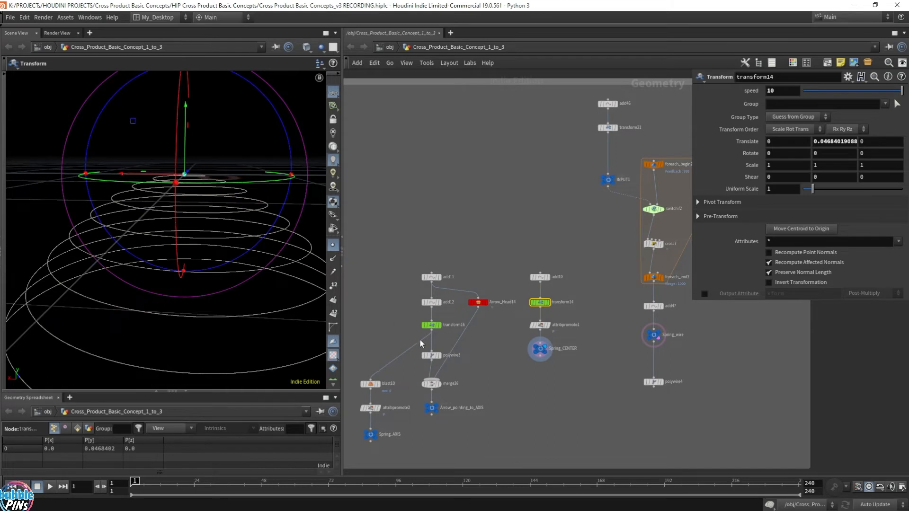
key("Escape")
left_click_drag(217, 146, 175, 171)
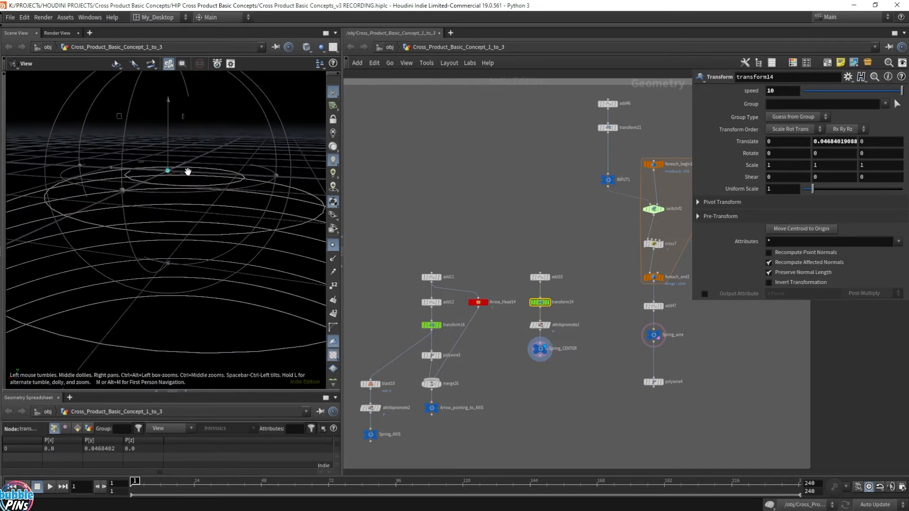
key("t")
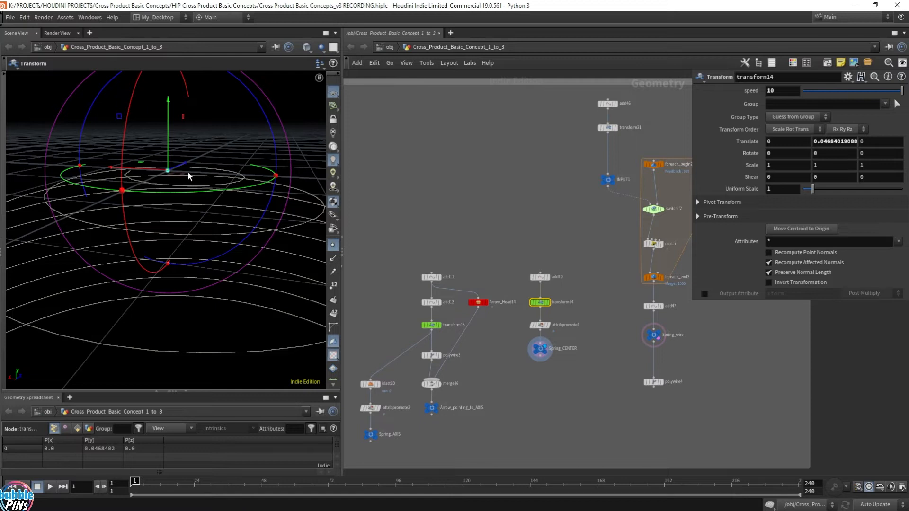
left_click_drag(168, 147, 174, 127)
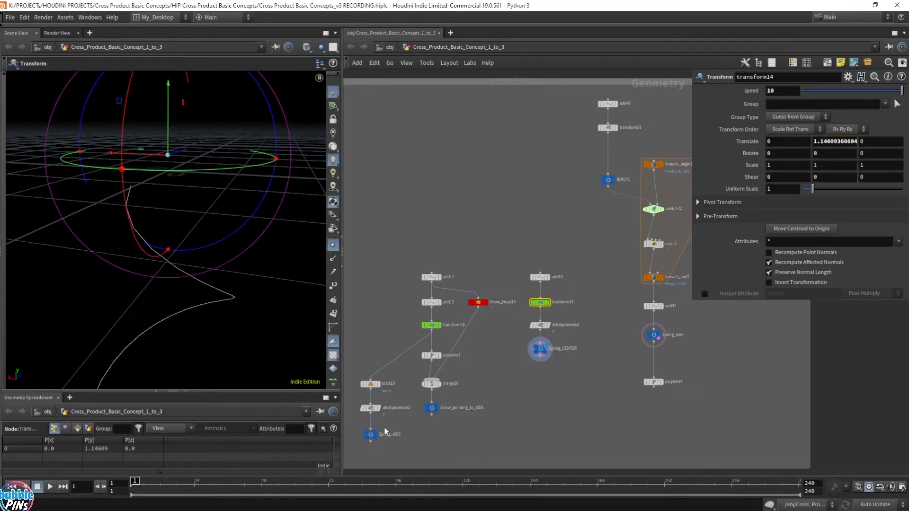
Step: Display the Spring_AXIS point and select the transform16 node that controls it, with its transform handle active
key("Escape")
left_click_drag(215, 181, 150, 275)
key("Return")
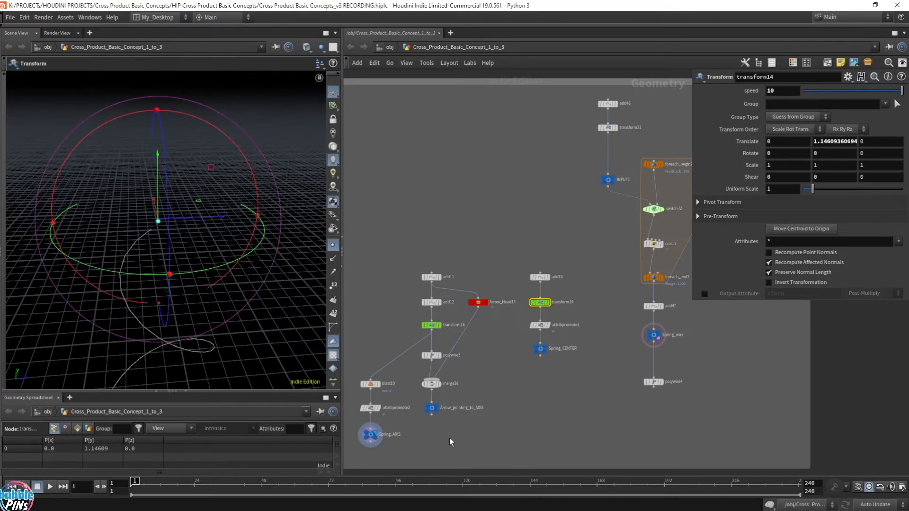
left_click_drag(406, 425, 356, 449)
key("Escape")
left_click_drag(164, 217, 209, 201)
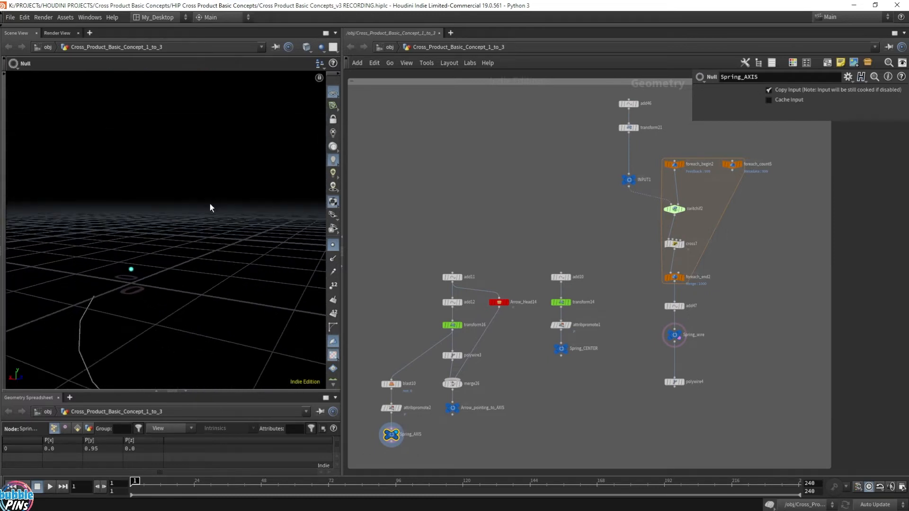
left_click_drag(474, 319, 476, 316)
left_click_drag(187, 253, 149, 254, "alt")
key("Return")
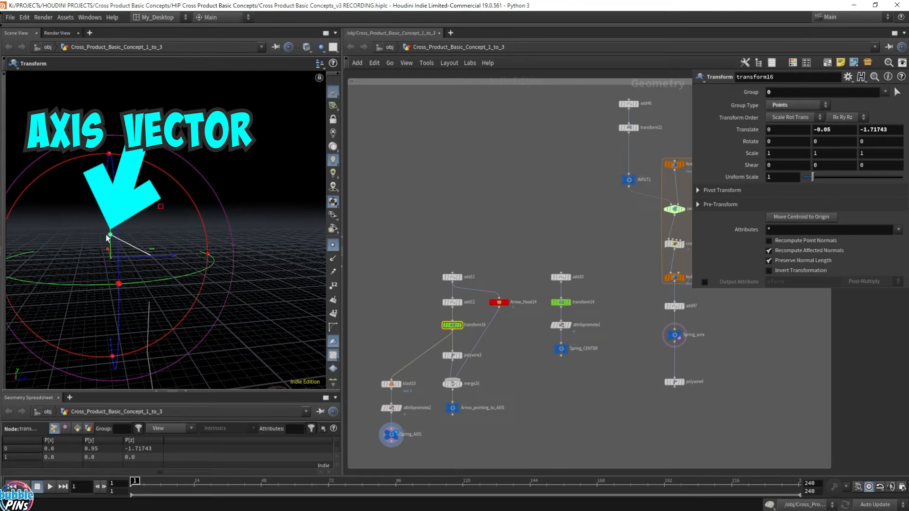
Step: Merge the Spring_AXIS and Spring_CENTER outputs in a new Merge node below the network
middle_click_drag(538, 383, 535, 320)
left_click(551, 380)
left_click_drag(560, 292, 547, 440, "alt")
middle_click_drag(560, 444, 551, 352)
Step: Append an Add node to the merge and connect all its points with the polygon pattern *
left_click_drag(550, 351, 558, 382)
type("add")
key("Return")
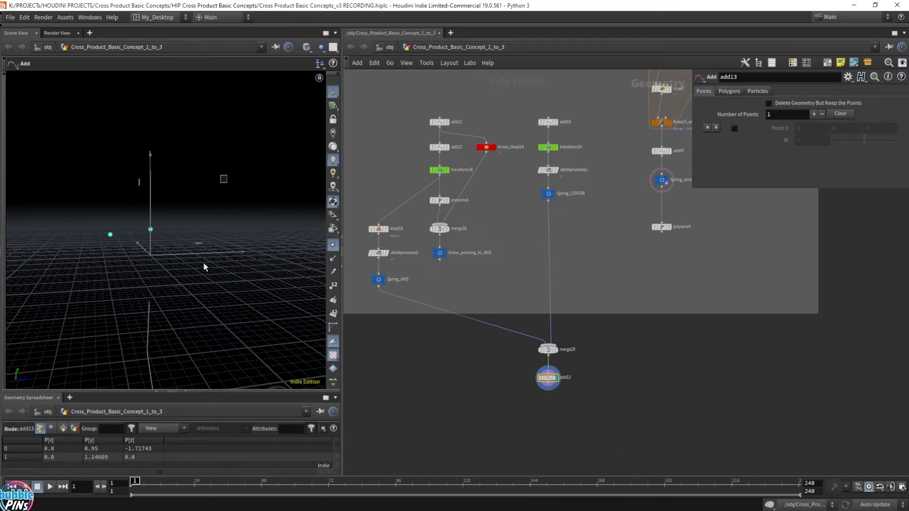
left_click(737, 92)
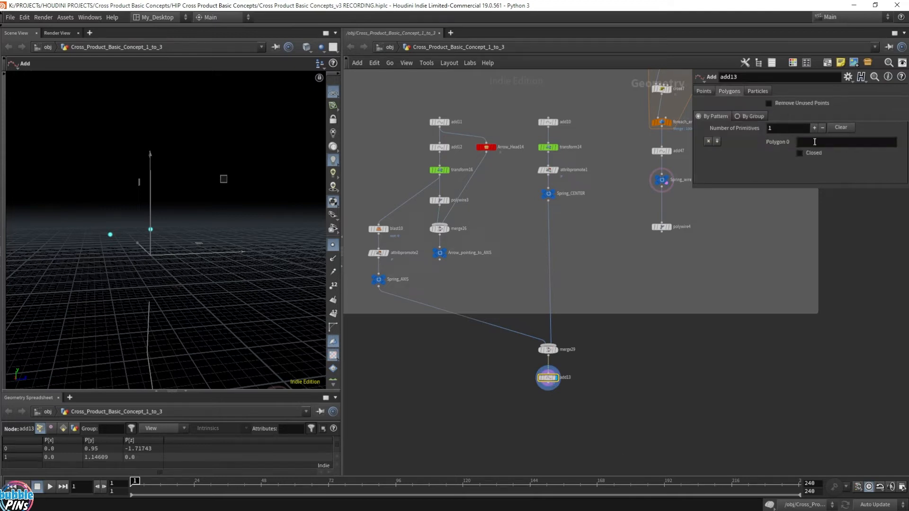
type("*")
key("Return")
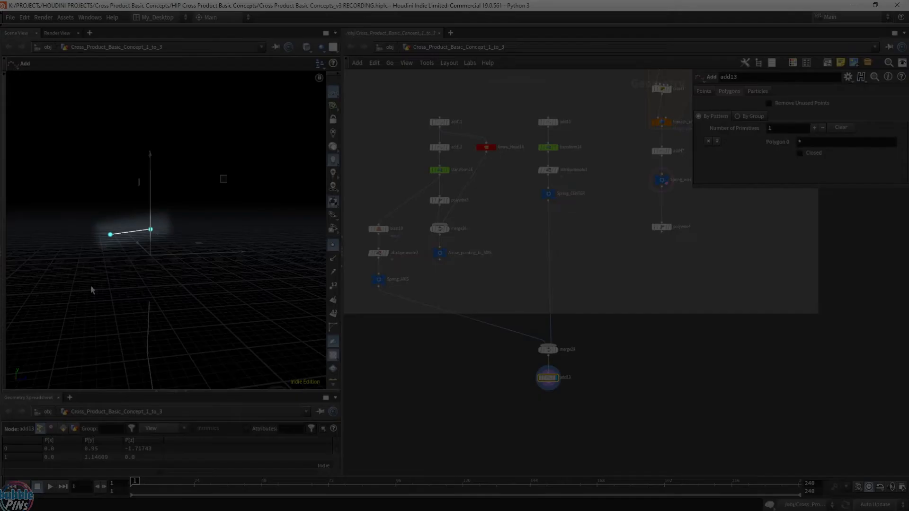
Step: Append a second Add node that creates an origin point at 0, 0, 0
left_click(547, 389)
left_click(545, 402)
type("add")
key("Return")
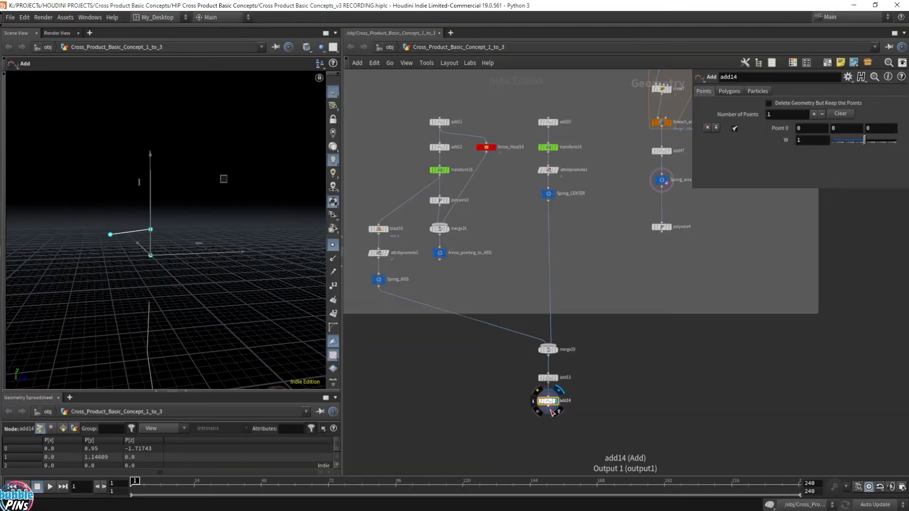
Step: Append and display a third Add node that connects the axis, center and origin points into a triangle
left_click(548, 407)
left_click(552, 413)
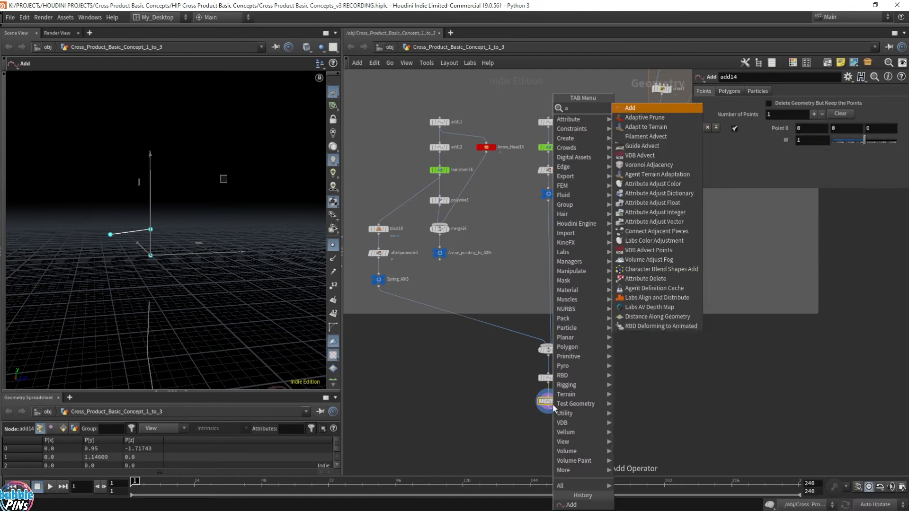
type("add")
key("Return")
left_click_drag(553, 421, 546, 432)
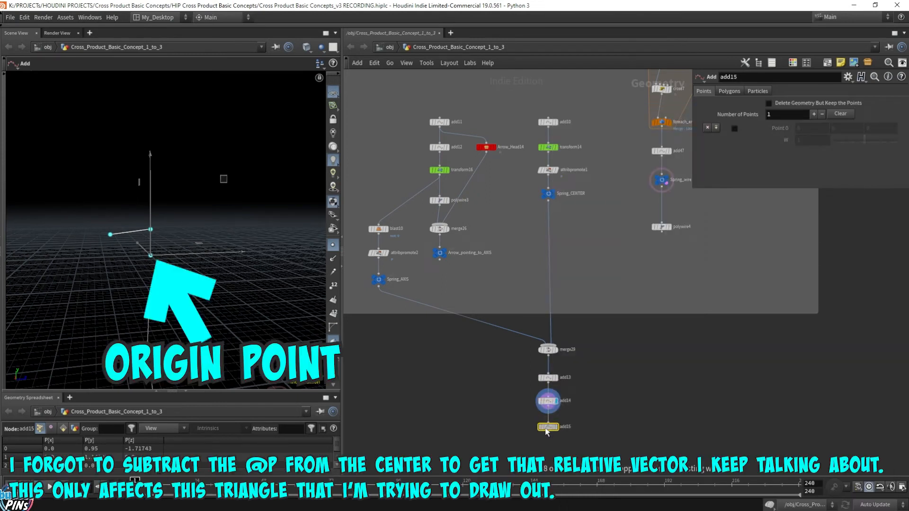
left_click(557, 427)
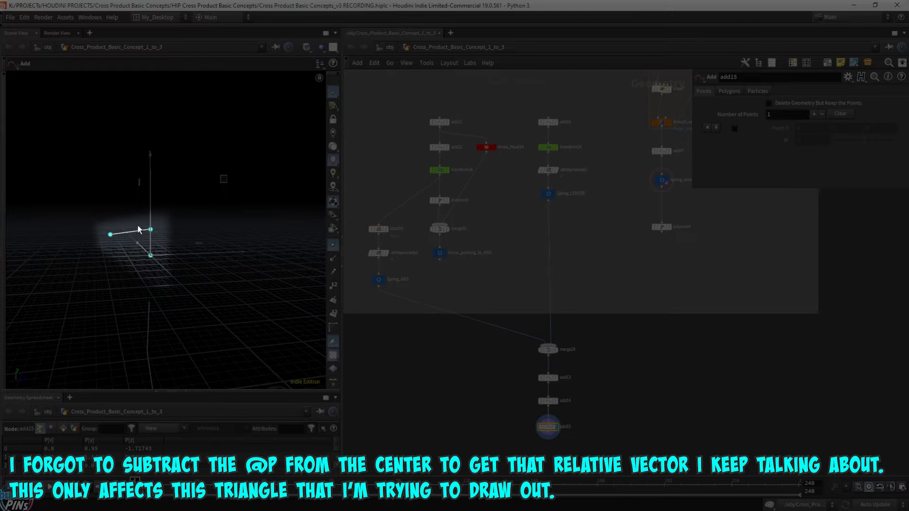
left_click(730, 91)
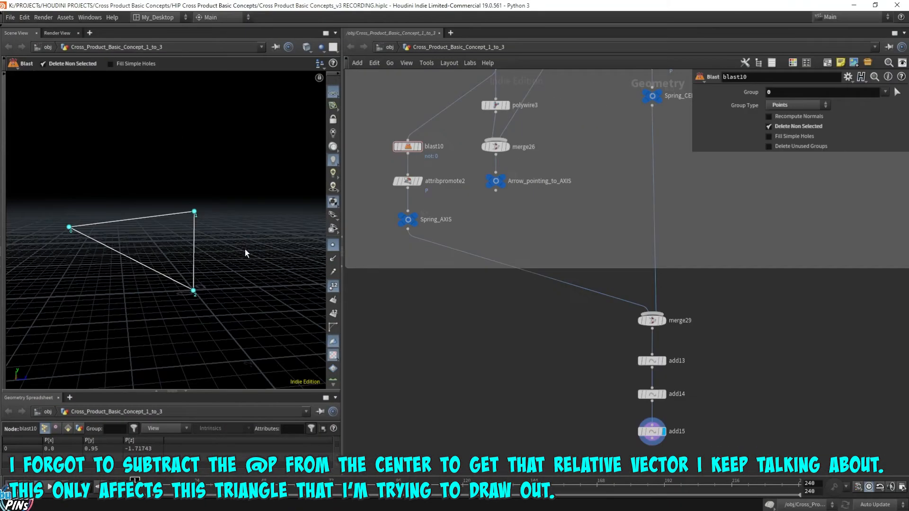
Step: Move the center point of transform14 in the viewport to about -0.444, 0.627, -0.055 to reshape the spiral
mouse_move(207, 222)
left_mouse_down("alt")
mouse_move(196, 233)
mouse_move(193, 224)
left_mouse_up("alt")
middle_click_drag(194, 224, 199, 233, "alt")
right_click_drag(199, 232, 236, 232, "alt")
middle_click_drag(235, 231, 234, 225, "alt")
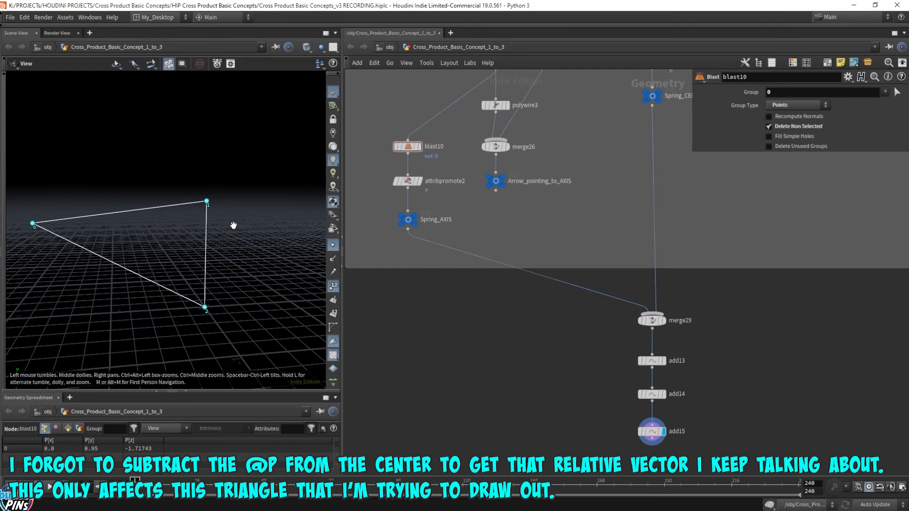
right_click_drag(233, 225, 264, 221, "alt")
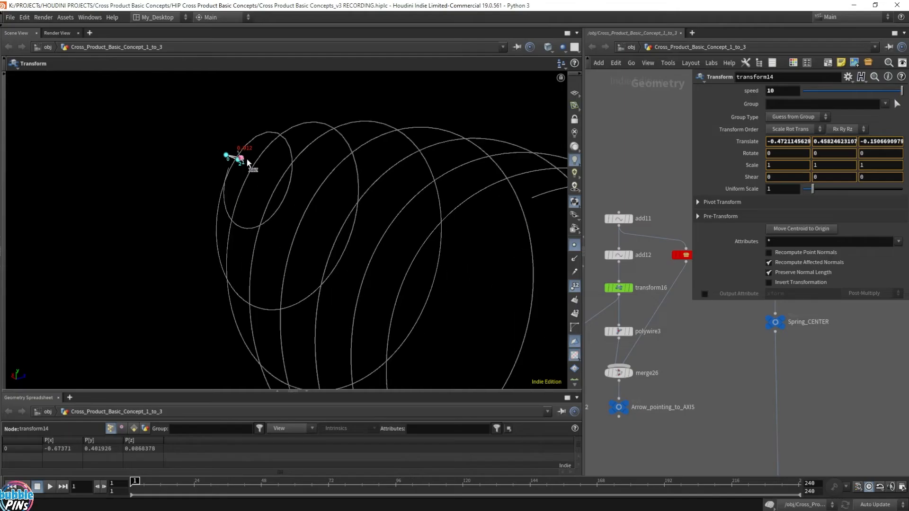
mouse_move(237, 159)
left_mouse_down()
mouse_move(223, 156)
mouse_move(240, 161)
mouse_move(234, 158)
left_mouse_up()
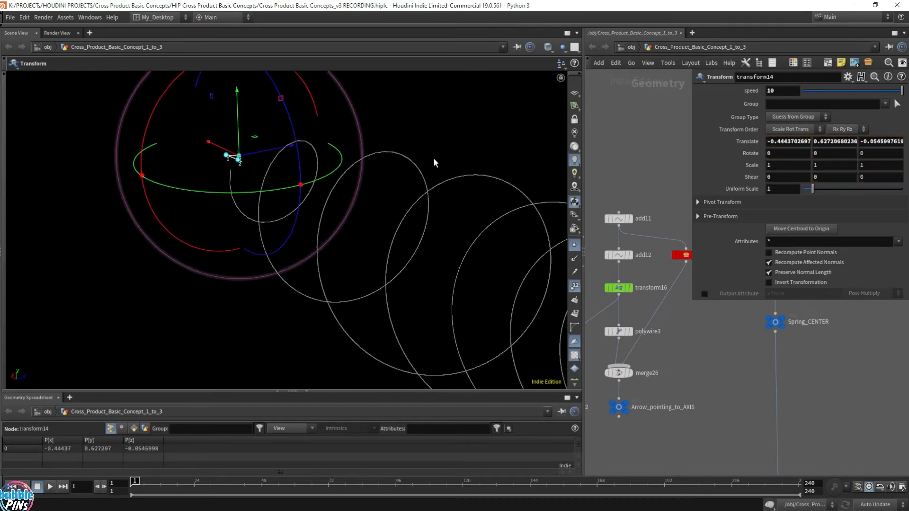
Step: Set transform16's pivot translate to the centroid expressions $CEX, $CEY and $CEZ
middle_click_drag(689, 349, 714, 393)
left_click(637, 339)
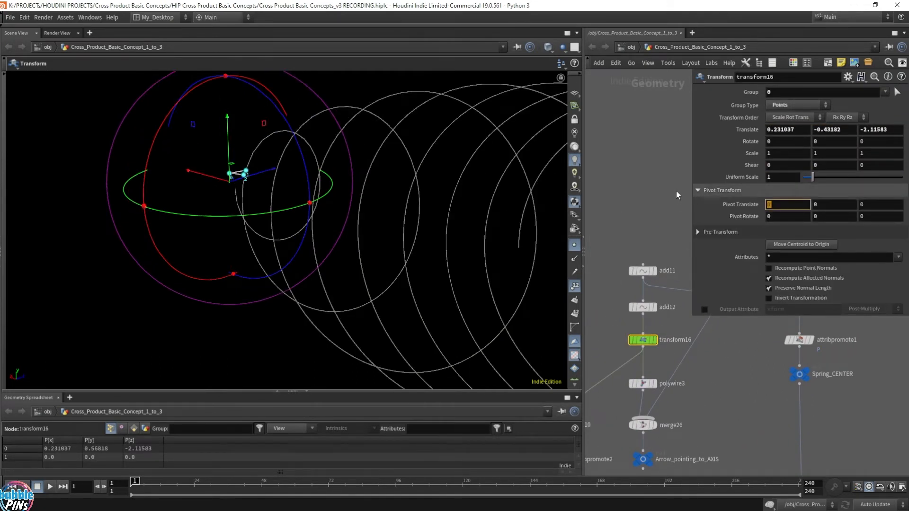
type("$CEX")
key("Tab")
type("$CEY")
key("Tab")
type("$CEZ")
key("Return")
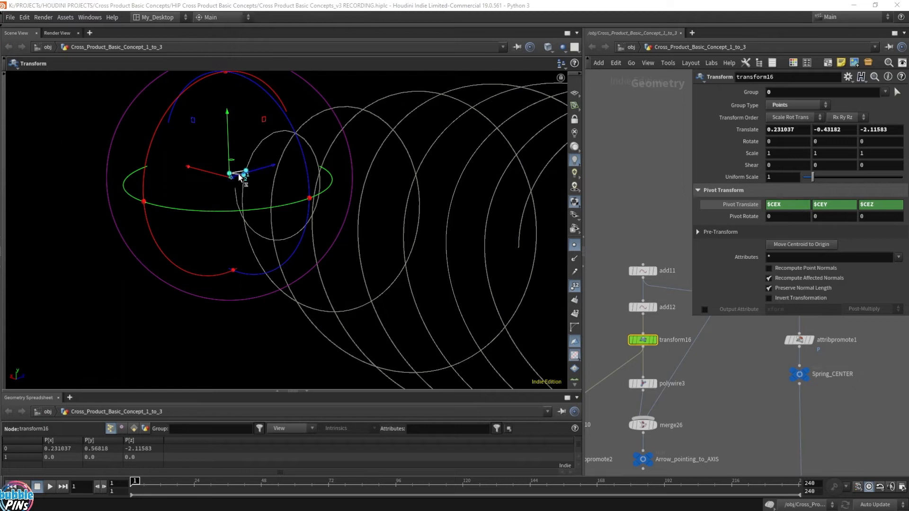
Step: Move the axis point of transform16 in the viewport to about -1.957, -8.582, 0.363 and view the spiral upright
left_click_drag(229, 177, 224, 180)
left_click_drag(288, 179, 258, 179, "alt")
right_click_drag(286, 195, 282, 247, "alt")
left_click_drag(283, 248, 256, 246, "alt")
left_click_drag(348, 240, 316, 183, "alt")
left_click_drag(254, 180, 363, 197, "alt")
Step: Enable the ortho grid in the viewport's display options
key("d")
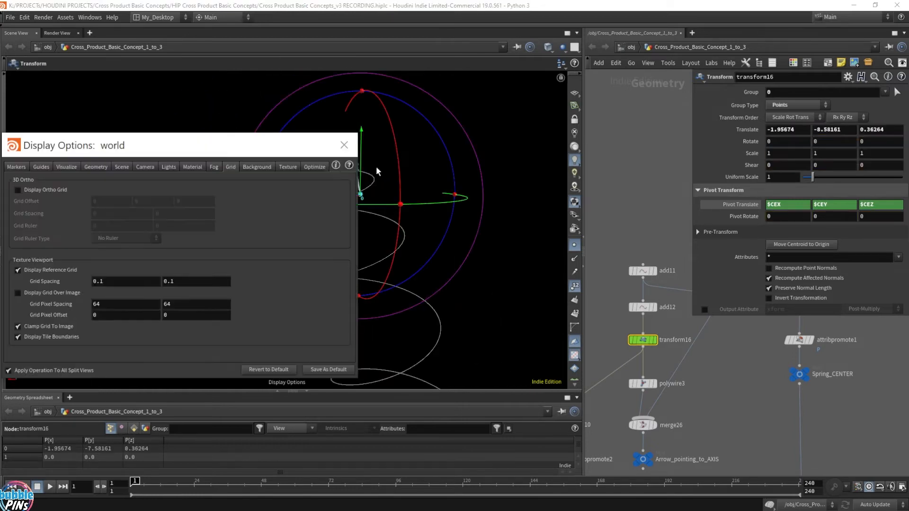
left_click(47, 190)
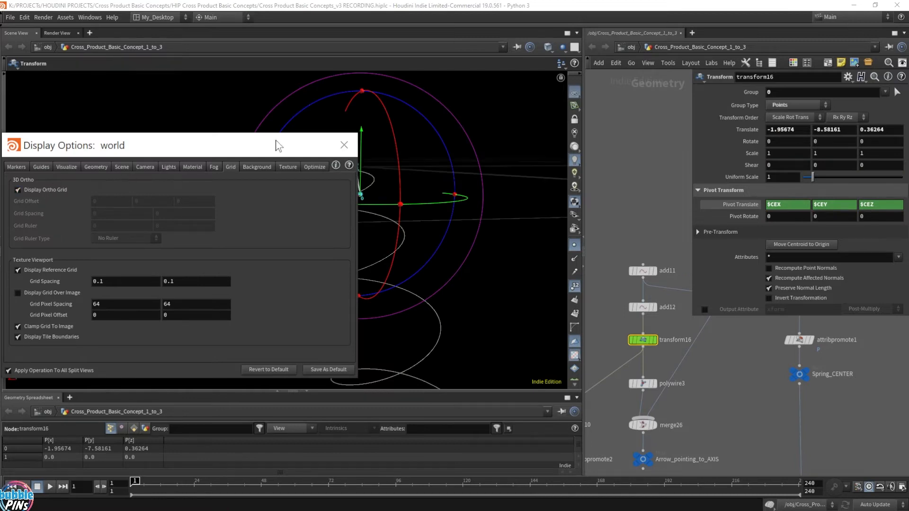
left_click(344, 144)
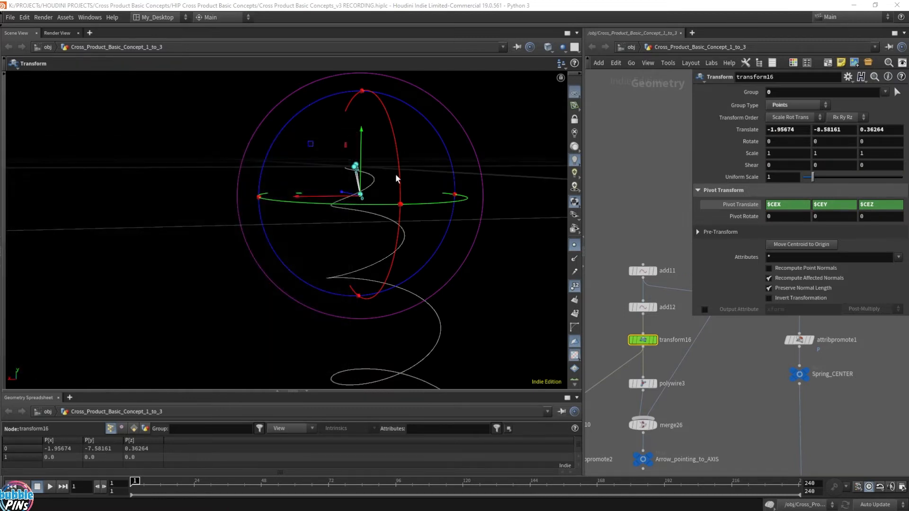
Step: Move transform16's axis point in the viewport to a translate of about -0.709, -7.741, -0.1 to reshape the spiral
key("Escape")
left_click_drag(345, 192, 334, 254)
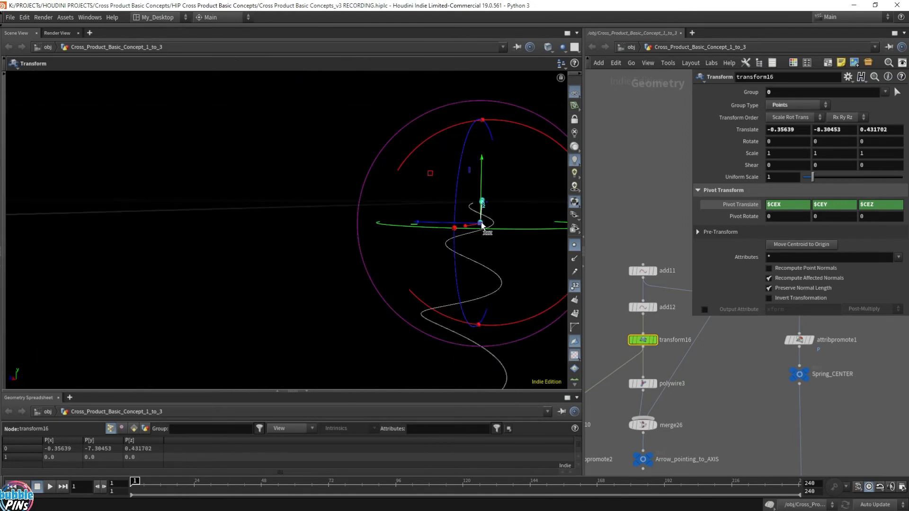
left_click_drag(484, 222, 483, 225)
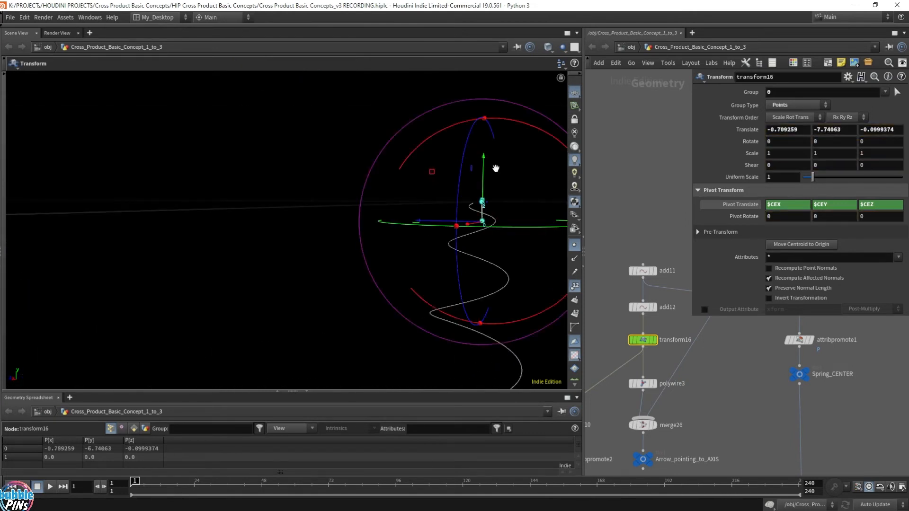
key("Escape")
Step: Enlarge the network area and display the polywire4 node below Spring_wire
middle_click_drag(764, 420, 755, 408)
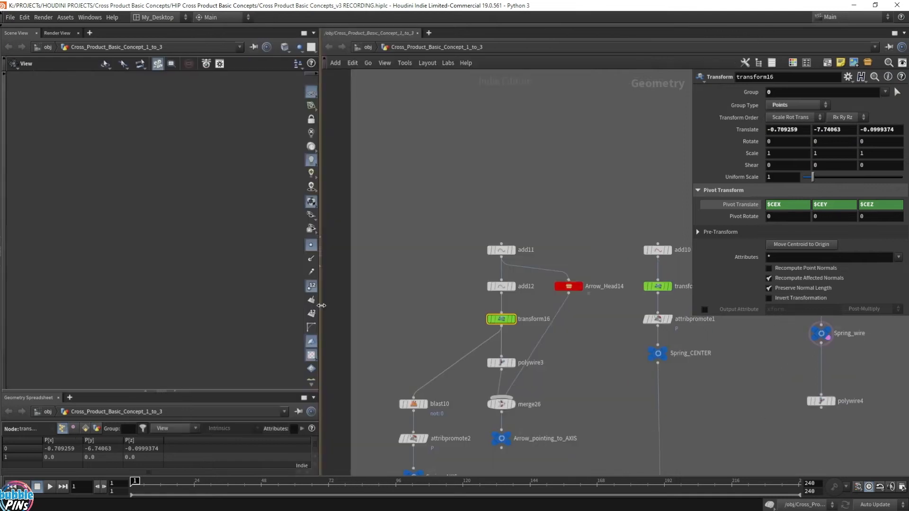
key("ctrl+b")
middle_click_drag(777, 386, 635, 305)
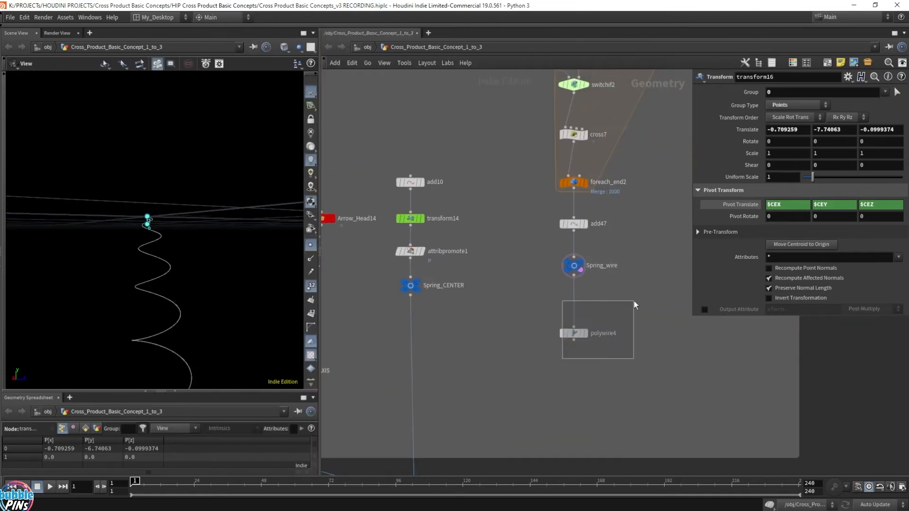
left_click(587, 324)
left_click(586, 334)
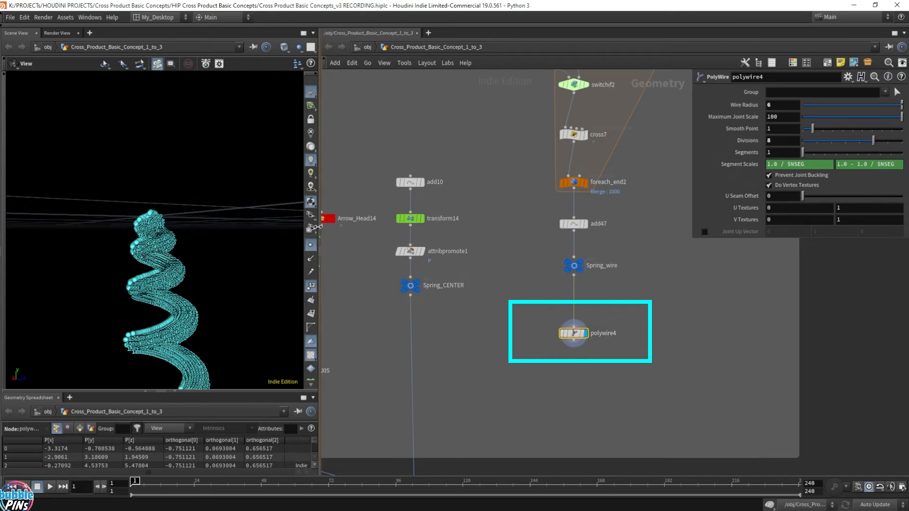
Step: Hide the points and point numbers in the viewport and frame the whole thickened spring
left_click(311, 244)
left_click(311, 287)
key("space+g")
scroll(159, 207, "down", 4)
scroll(165, 200, "up", 2)
scroll(165, 201, "down", 2)
left_click_drag(165, 201, 208, 201)
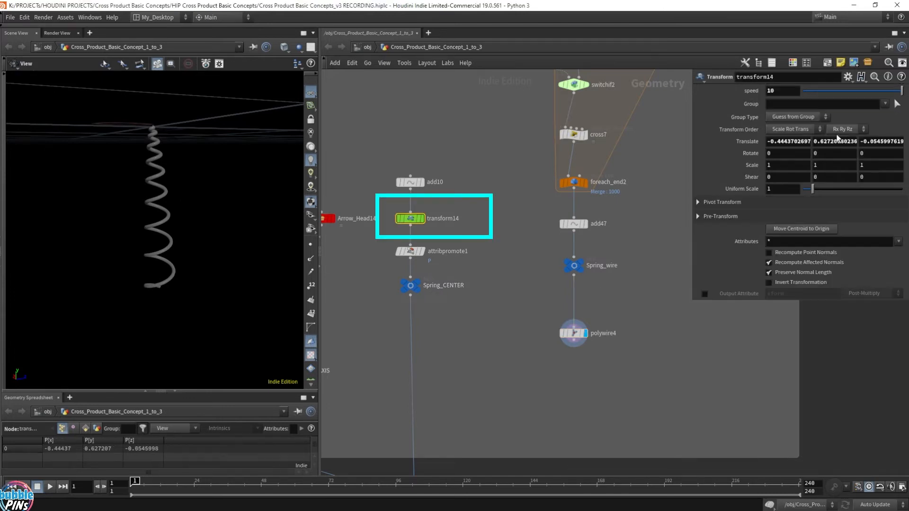
Step: Set transform14's translate to 0 in X, sin($F*ch("speed"))+1 in Y and 0 in Z
left_click(836, 141)
left_click(838, 141)
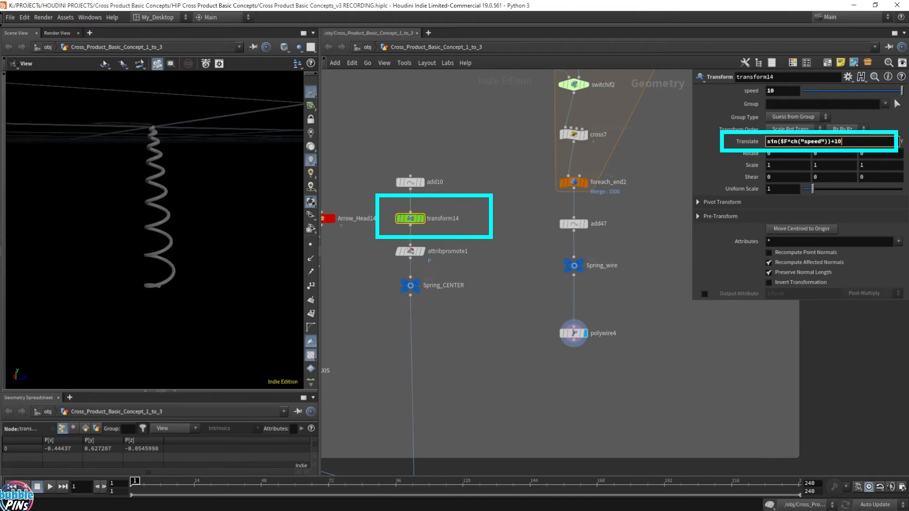
key("Return")
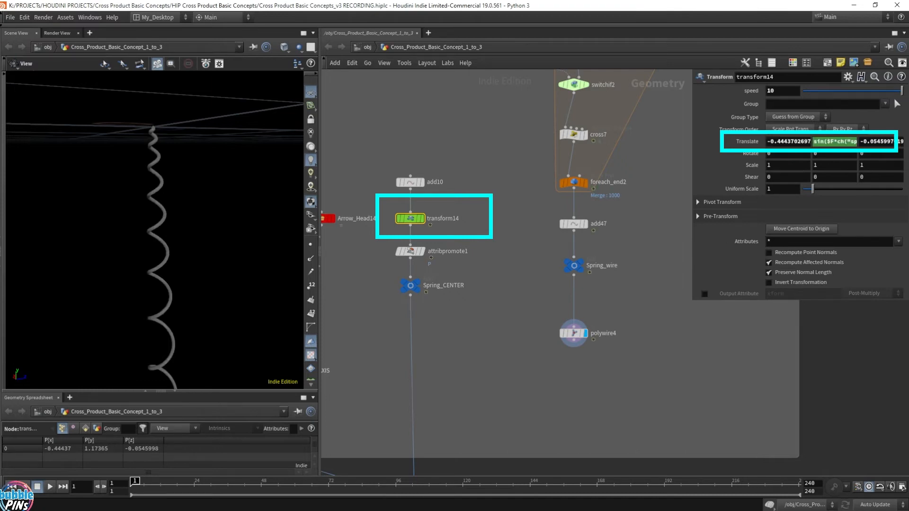
double_click(884, 144)
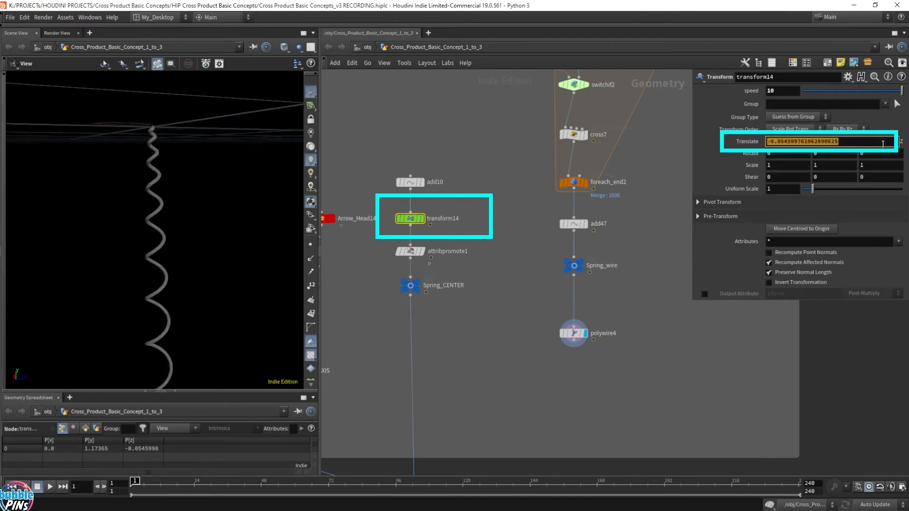
type("0")
key("Return")
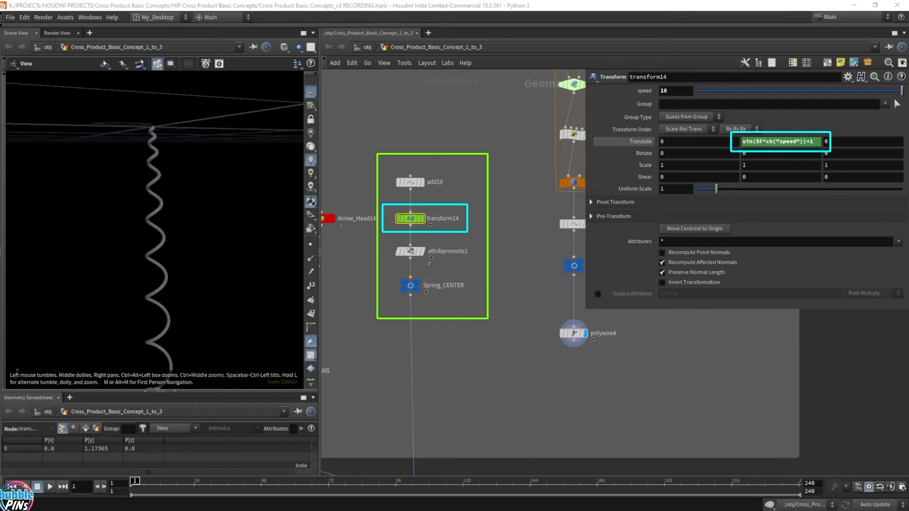
Step: Play the spring animation to examine its stretching and compressing, and return to frame 1
key("Up")
scroll(224, 253, "down", 8)
left_click_drag(230, 239, 175, 128)
scroll(172, 137, "down", 10)
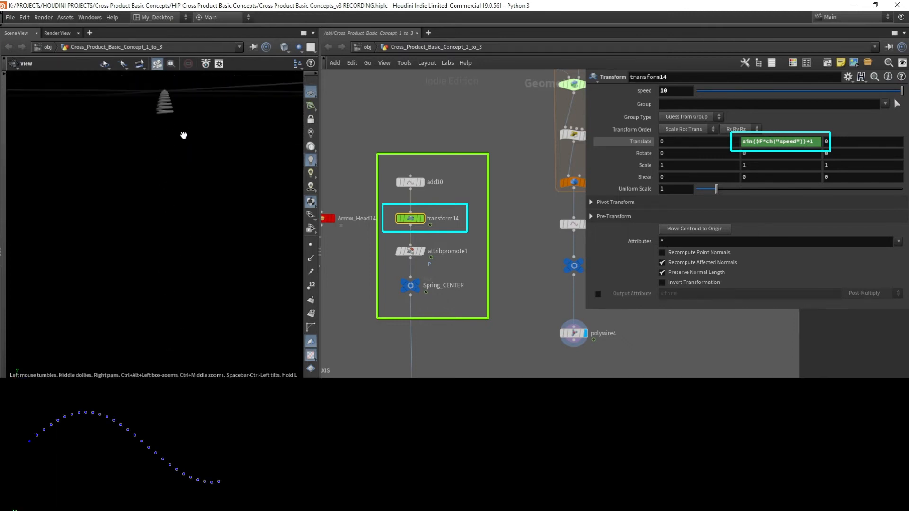
left_click_drag(185, 135, 173, 344)
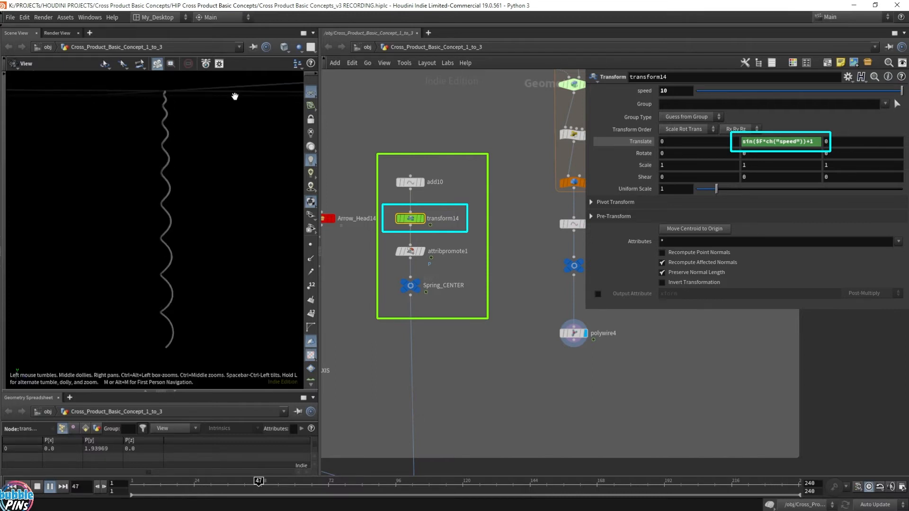
key("ctrl+Up")
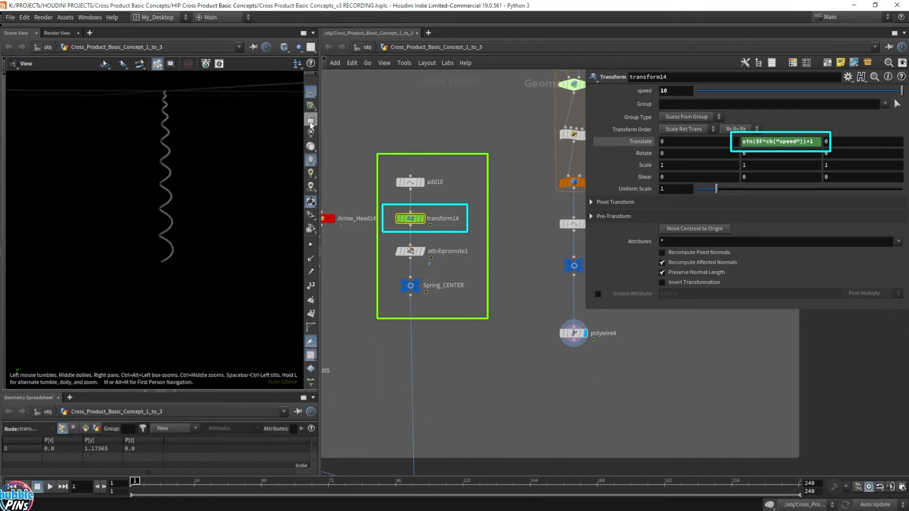
Step: Remove the +1 offset from transform14's Y translate expression and play the animation to examine the motion
left_click(817, 142)
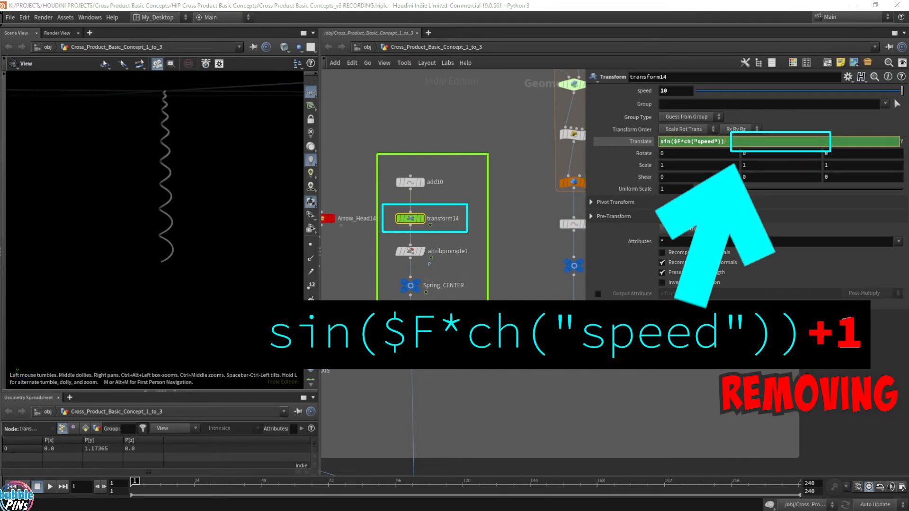
key("Return")
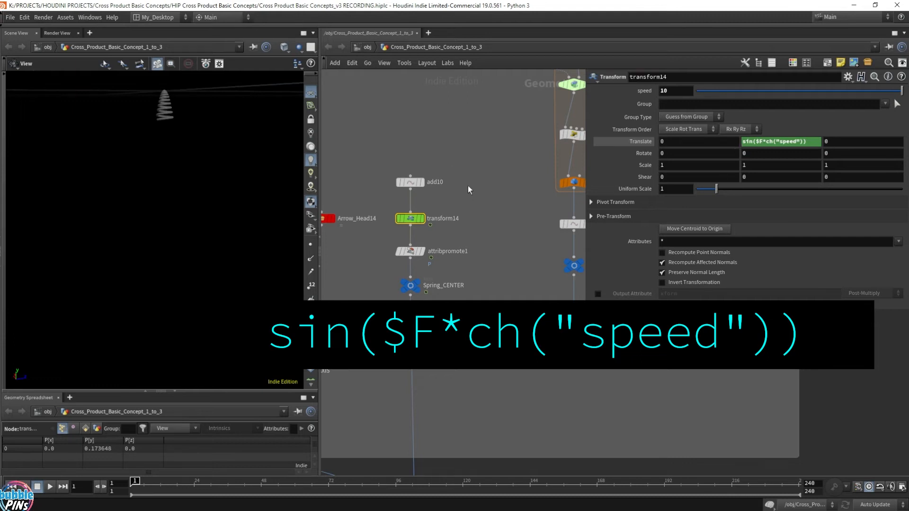
key("Up")
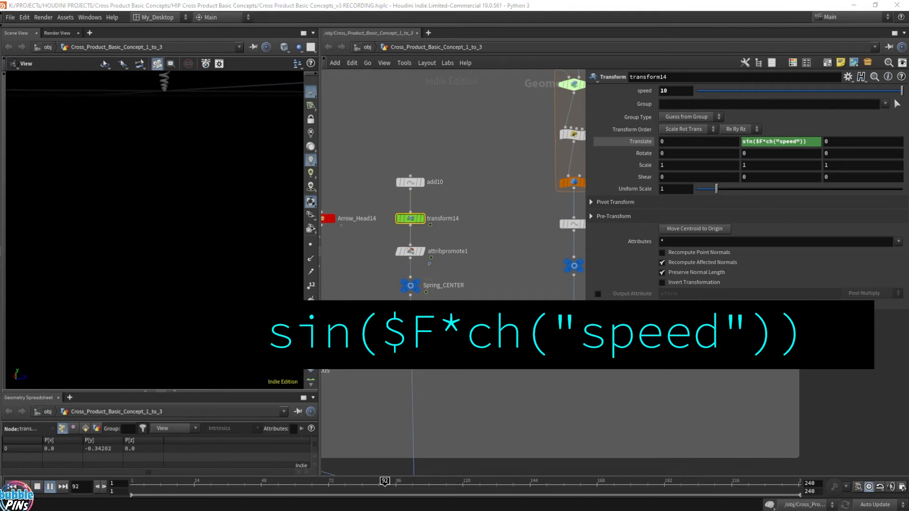
left_click_drag(197, 166, 197, 196)
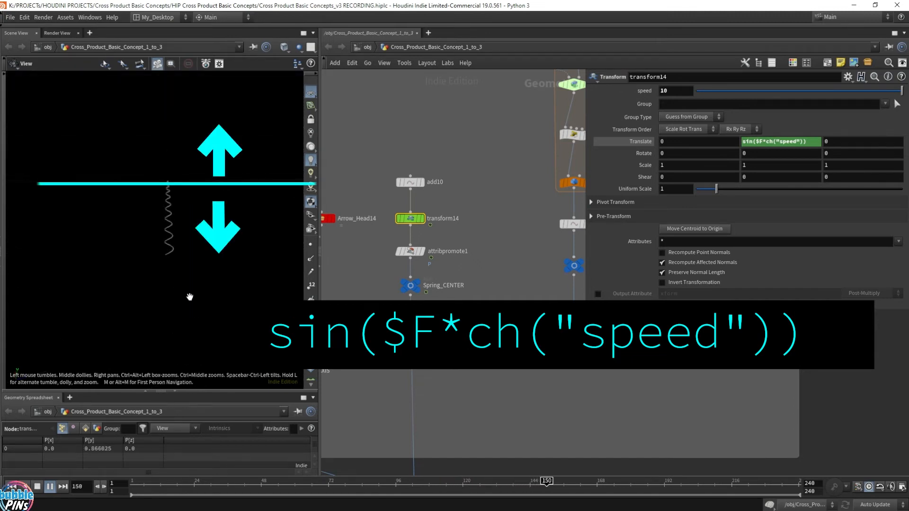
left_click_drag(169, 176, 193, 192)
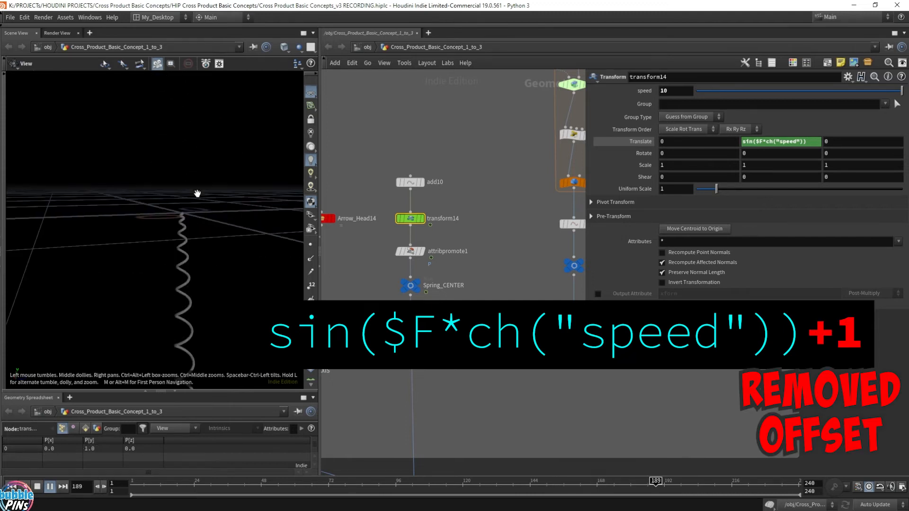
left_click(815, 141)
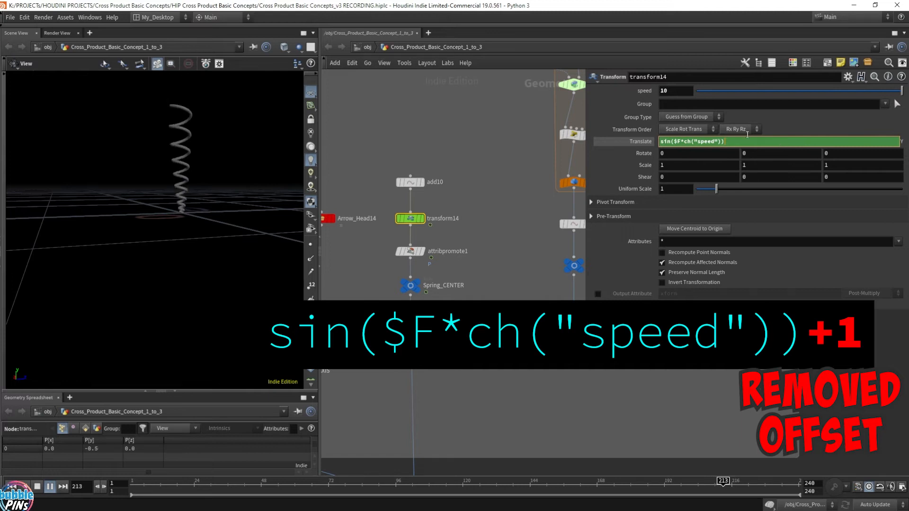
key("Return")
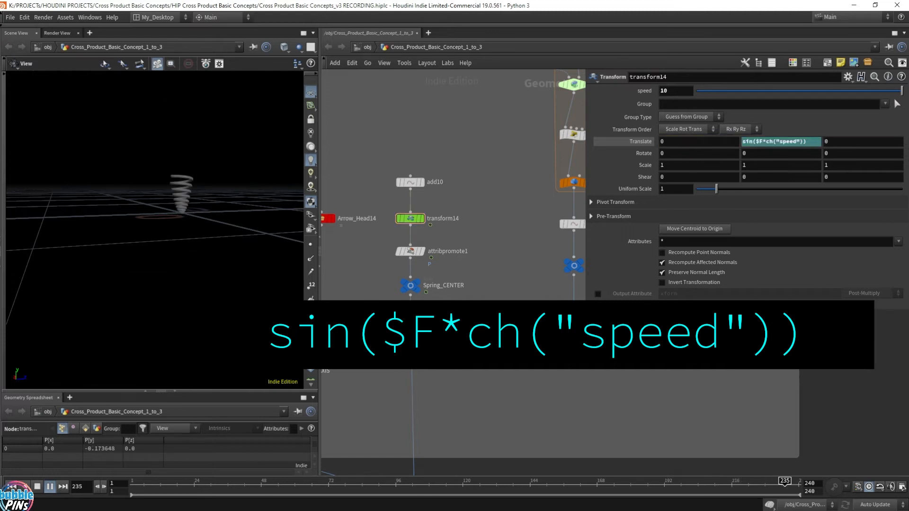
key("ctrl+Up")
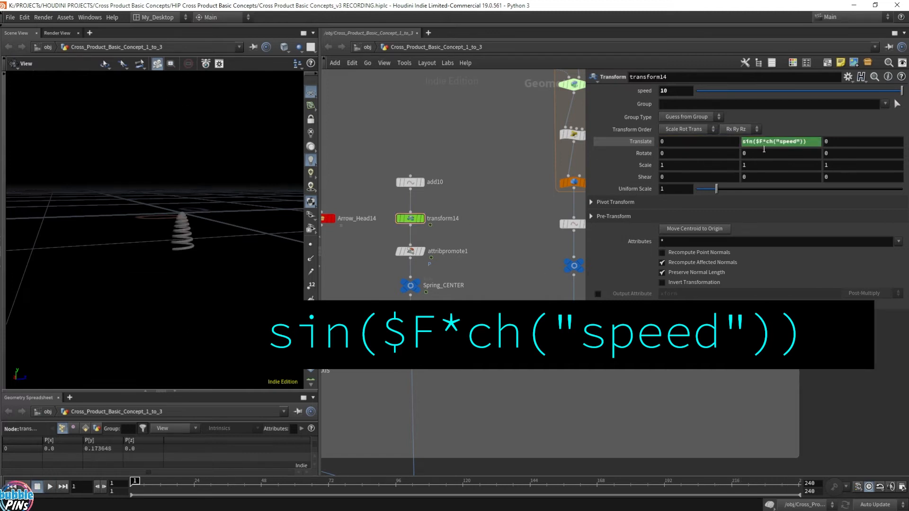
Step: Place a separate Add node in an empty area of the network and enable one point at the origin
left_click(796, 142)
left_click_drag(781, 143, 579, 144)
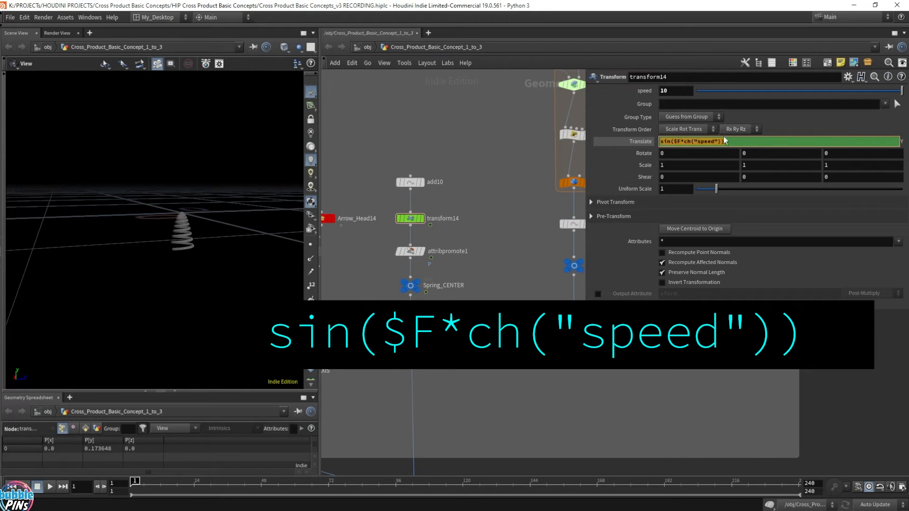
middle_click_drag(638, 397, 274, 364)
middle_click_drag(483, 373, 360, 362)
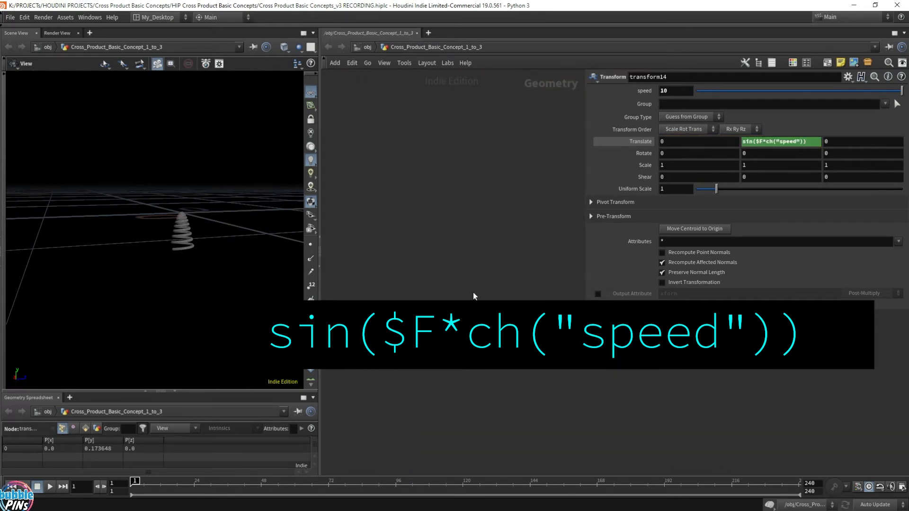
key("Tab")
type("add")
key("Return")
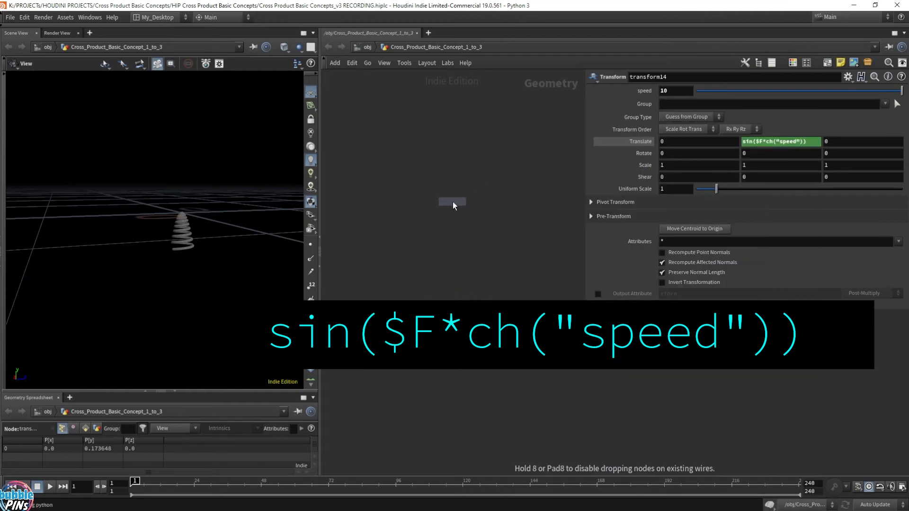
left_click(453, 202)
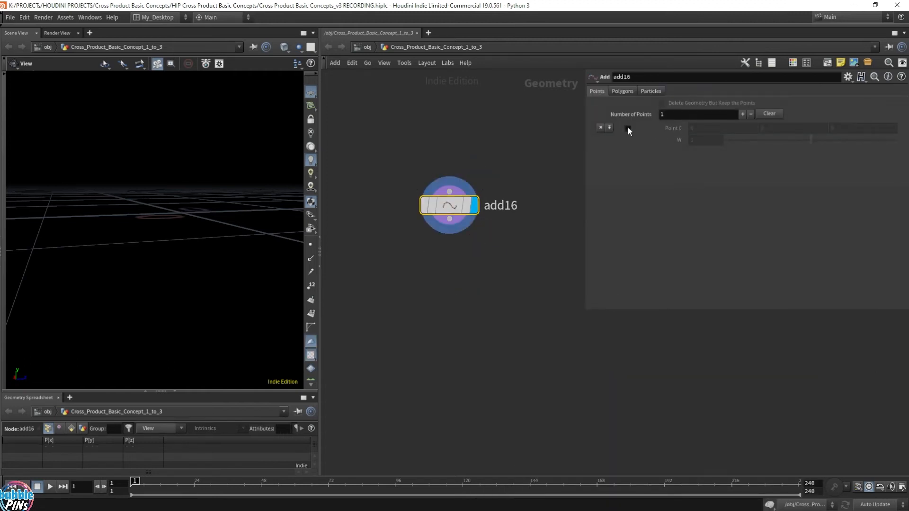
left_click(628, 128)
left_click_drag(188, 219, 274, 243)
left_click_drag(232, 214, 169, 217)
Step: Append a Transform node to the new Add node and display it
left_click(449, 220)
left_click(450, 259)
type("tran")
key("Return")
left_click(476, 263)
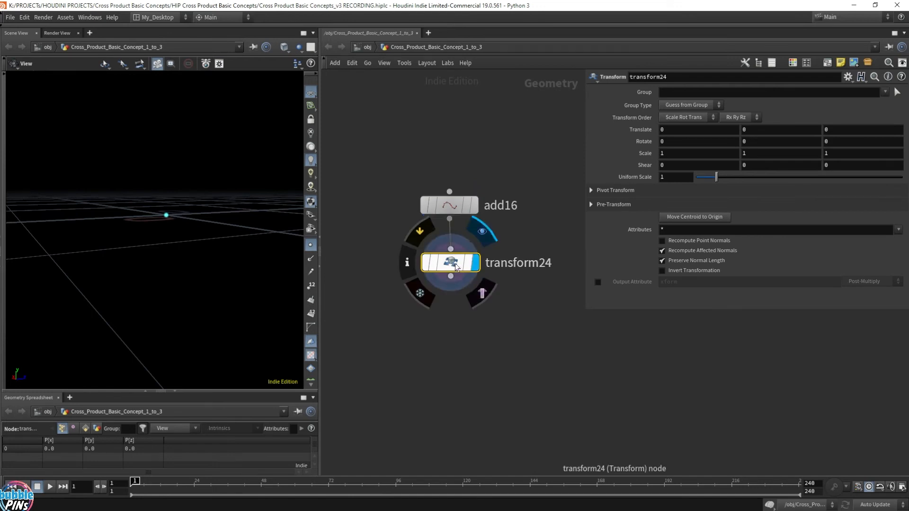
left_click_drag(452, 264, 453, 276)
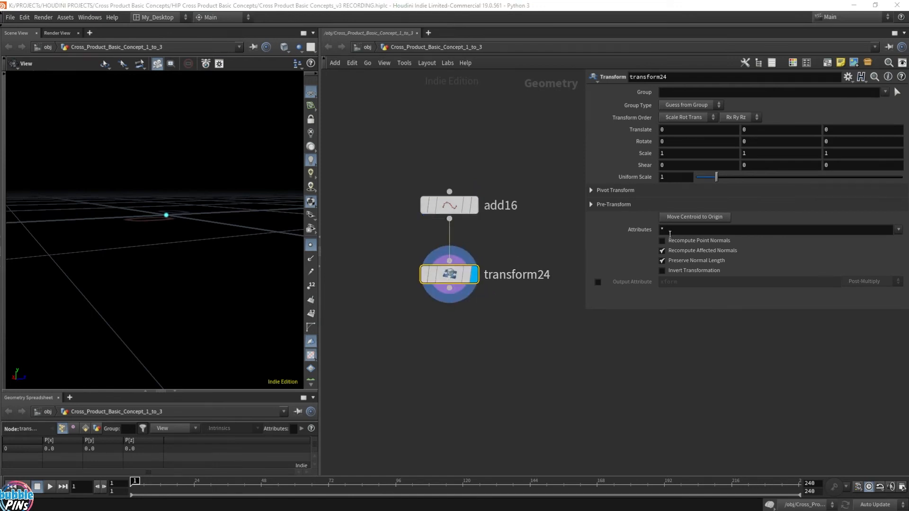
Step: Set transform24's Y translate to sin($F*ch("speed"))+1 and highlight its ch("speed") part
double_click(752, 132)
type("sin($F*ch(\"speed\"))+1")
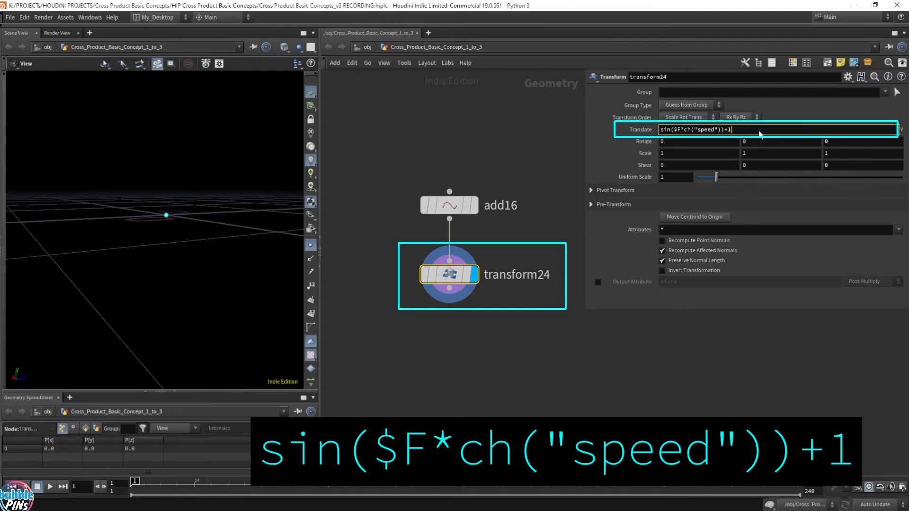
key("Return")
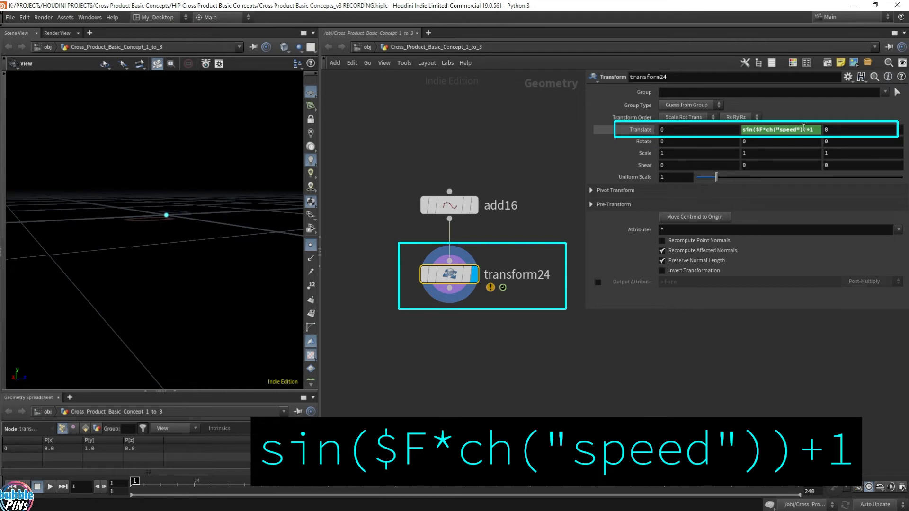
left_click_drag(805, 130, 767, 131)
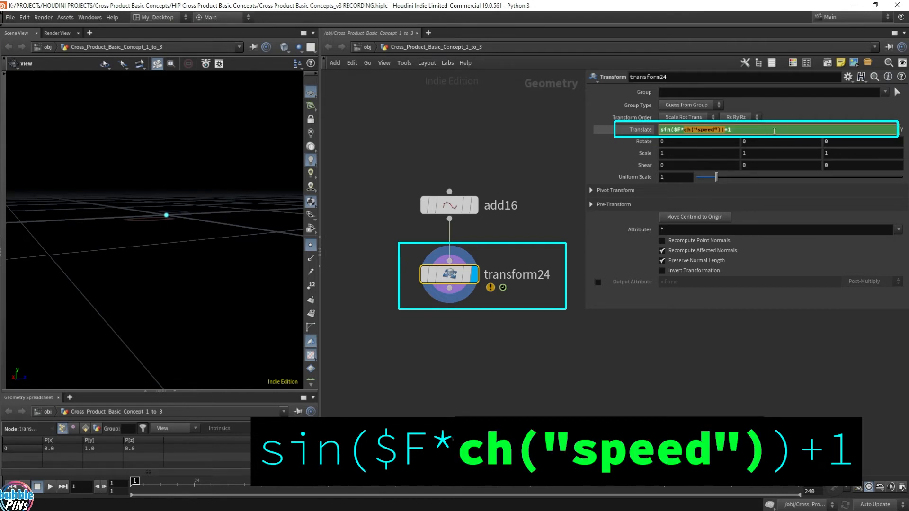
Step: Compare the ch("speed") part of transform24's Y translate expression with the expression and speed parameter on transform14
left_click(721, 130)
left_click_drag(720, 130, 687, 131)
scroll(502, 350, "down", 7)
middle_click_drag(455, 351, 652, 352)
scroll(418, 339, "up", 5)
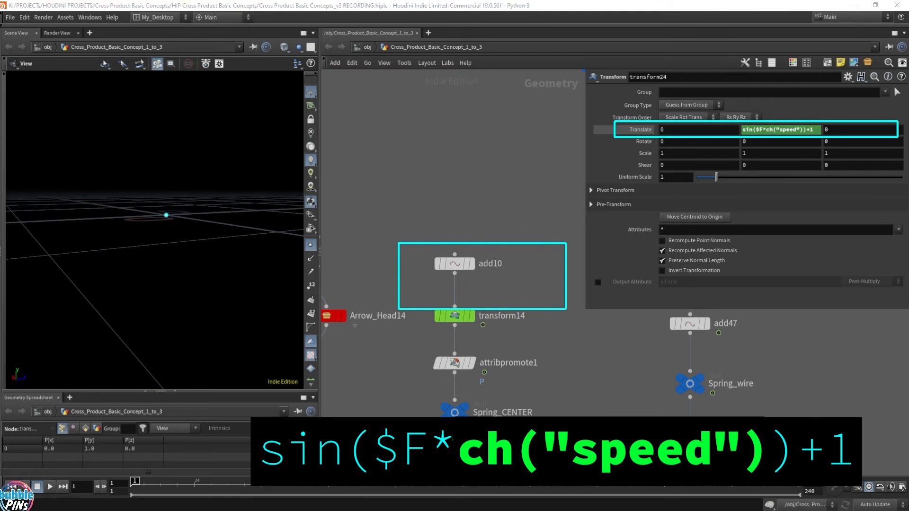
mouse_move(413, 339)
left_mouse_down()
mouse_move(487, 307)
mouse_move(535, 300)
left_mouse_up()
left_click_drag(767, 142, 806, 142)
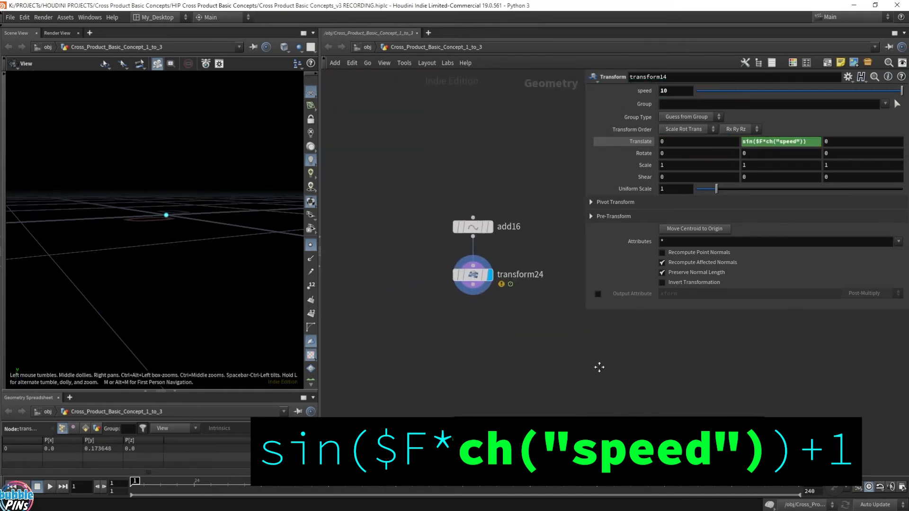
scroll(522, 304, "up", 2)
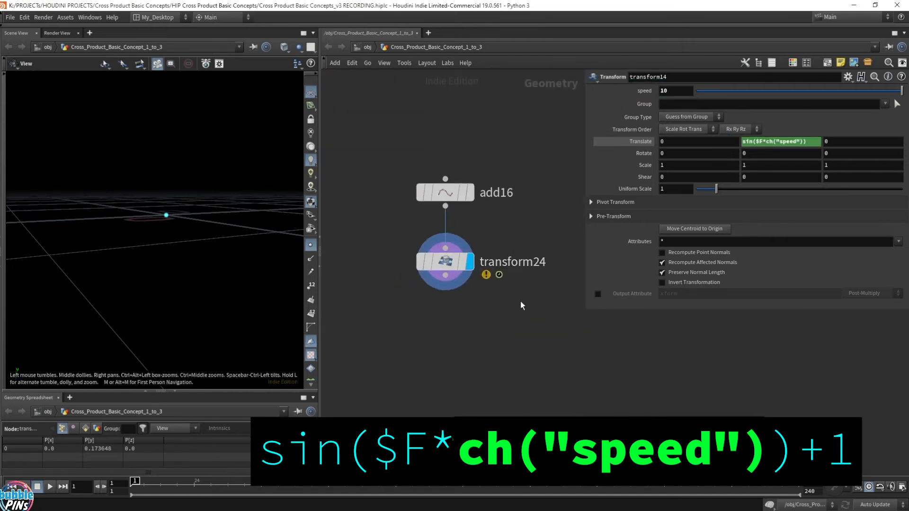
Step: Remove the speed multiplier from transform24's Y translate expression, leaving sin($F)+1
left_click(804, 142)
key("BackSpace")
key("BackSpace")
key("BackSpace")
key("BackSpace")
key("BackSpace")
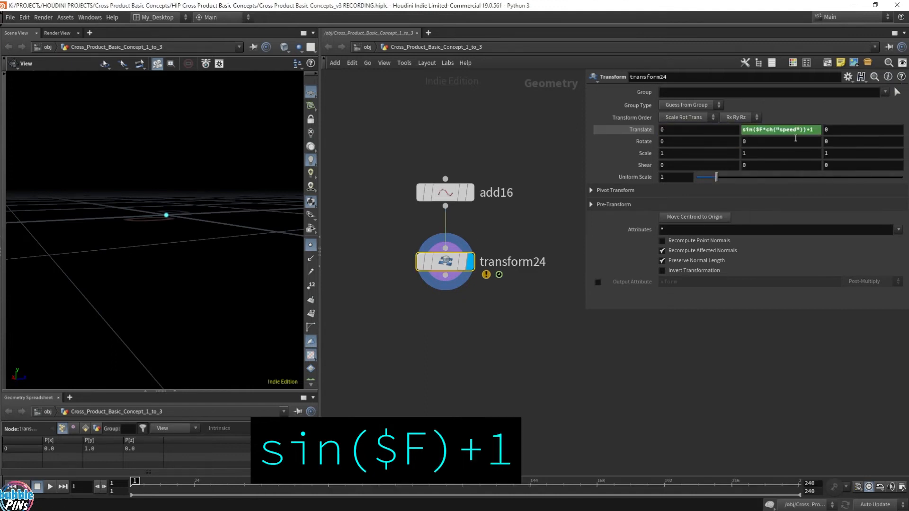
key("BackSpace")
key("BackSpace")
key("BackSpace")
key("BackSpace")
key("BackSpace")
key("BackSpace")
key("BackSpace")
key("BackSpace")
key("BackSpace")
key("BackSpace")
key("BackSpace")
key("BackSpace")
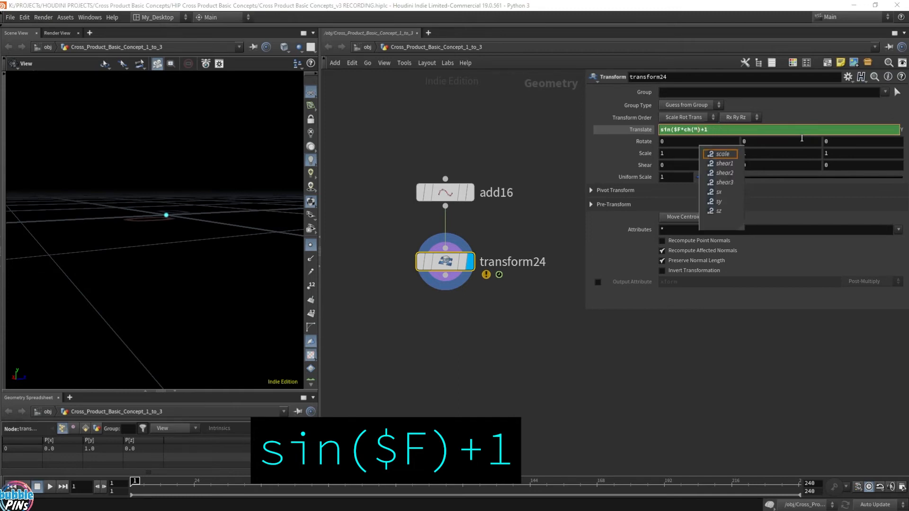
key("Return")
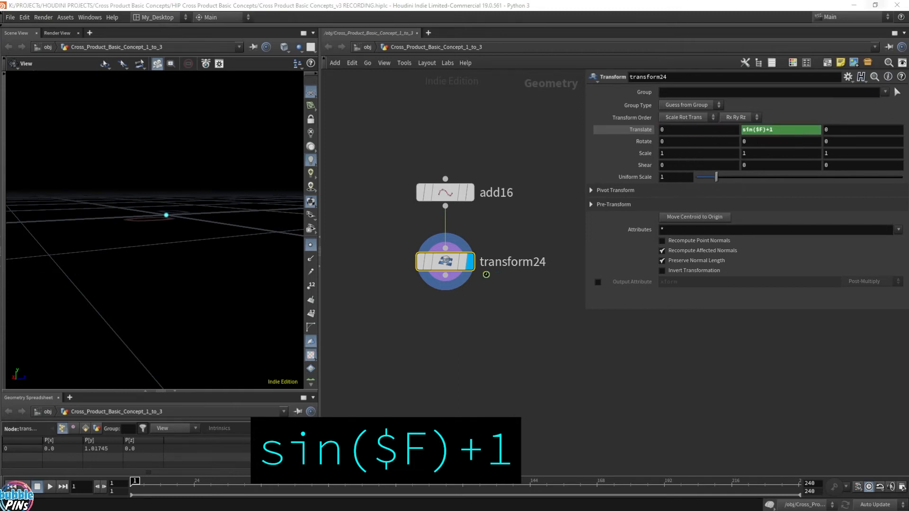
left_click(529, 339)
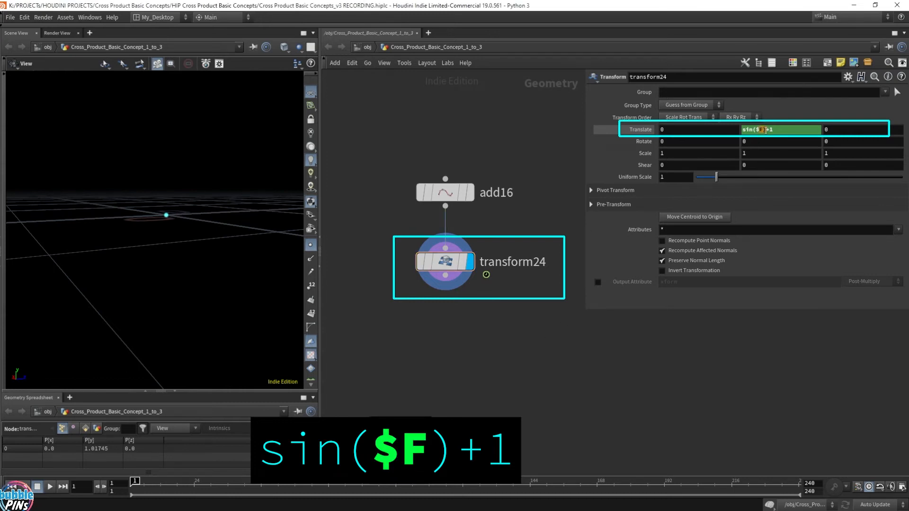
Step: Highlight the $F variable inside transform24's Y translate expression to point out the frame number driving it
left_click(767, 130)
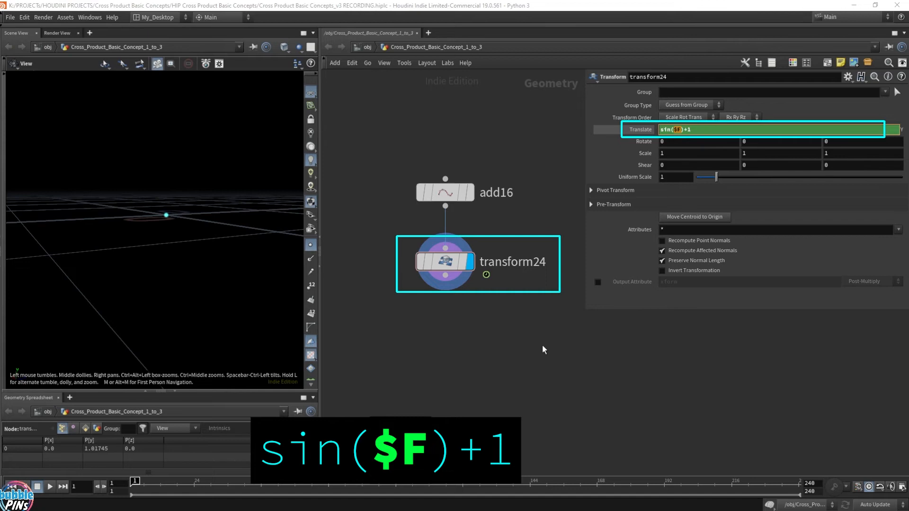
left_click(645, 130)
left_click(773, 134)
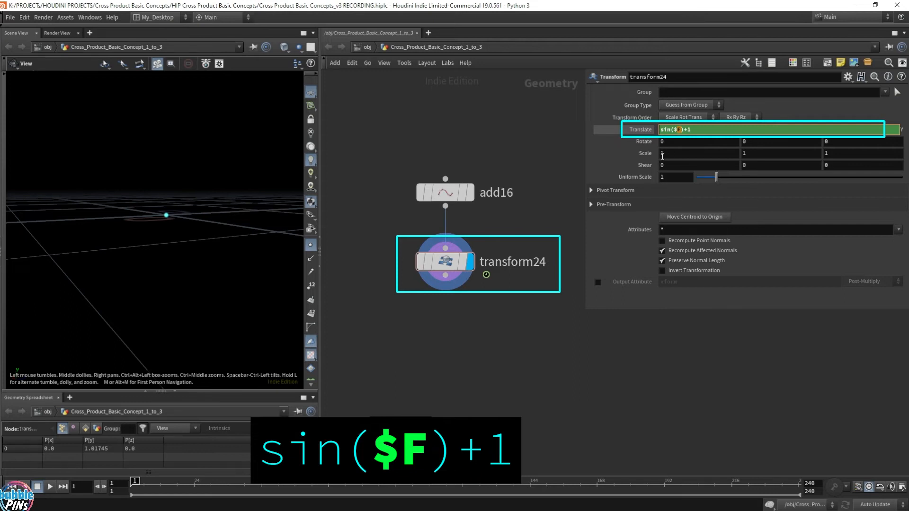
left_click(530, 350)
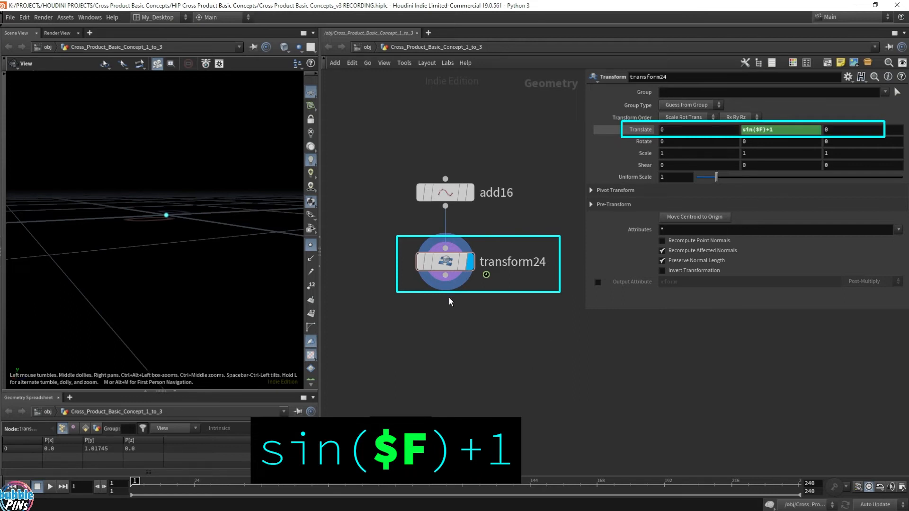
Step: Play and scrub the timeline while viewing transform24's evaluated Y translate values
key("Up")
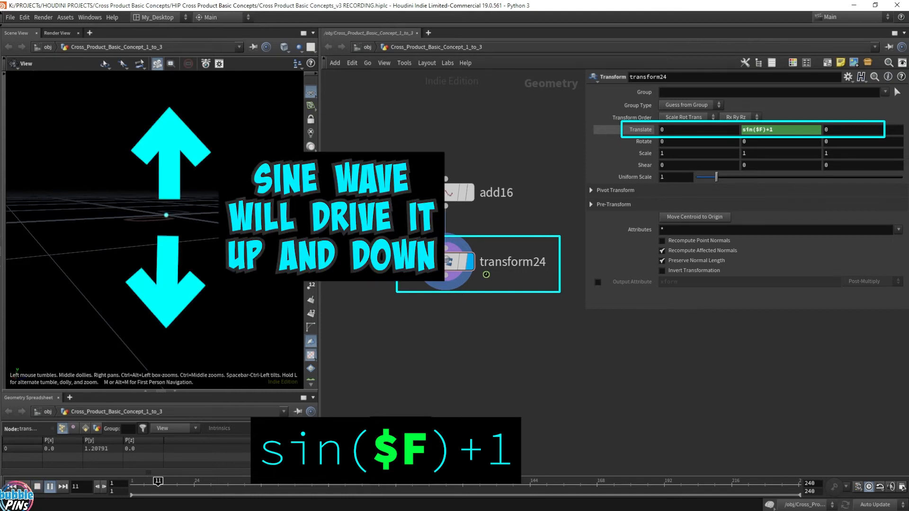
left_click(639, 130)
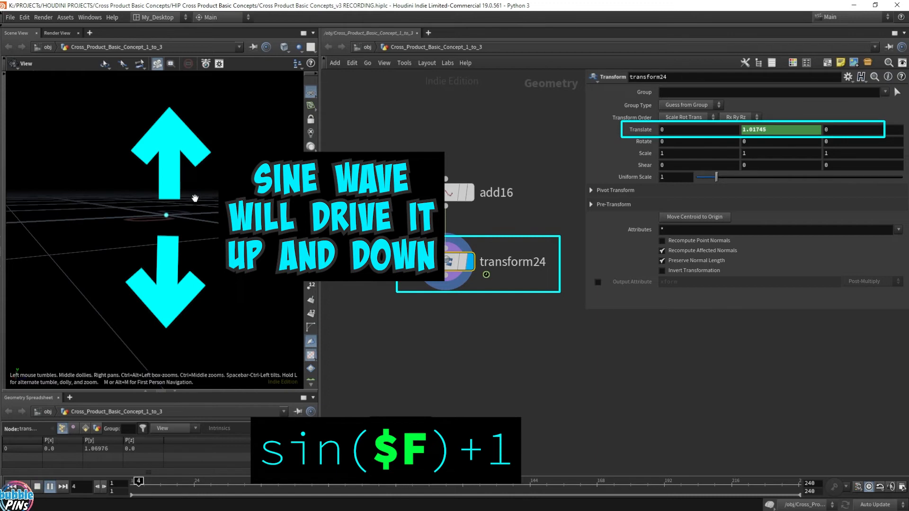
left_click(789, 130)
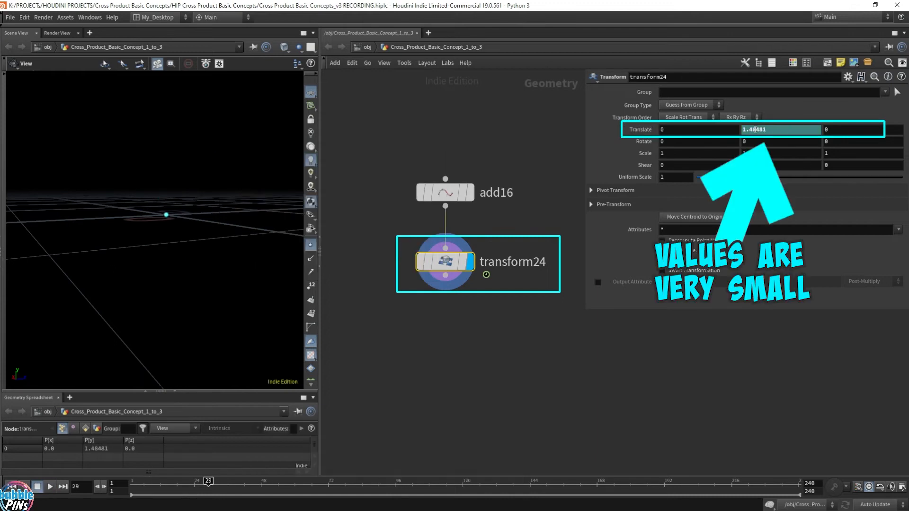
left_click_drag(198, 483, 269, 493)
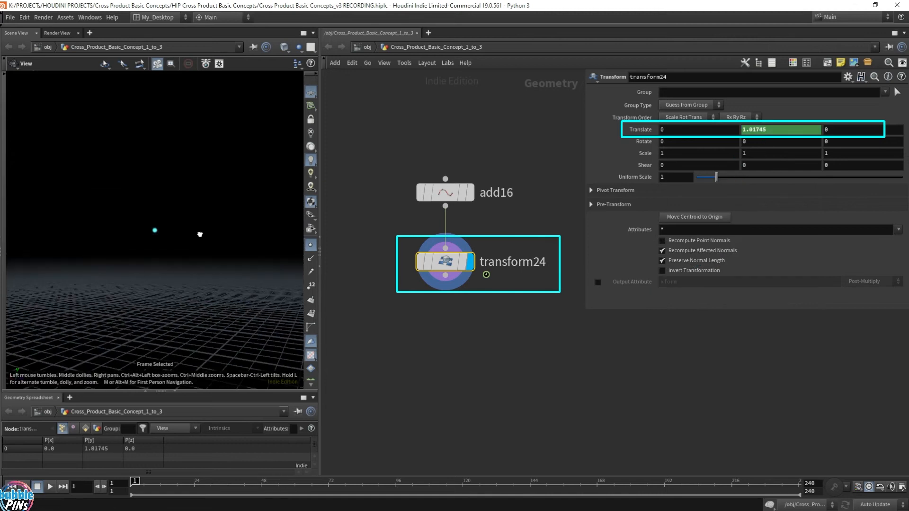
Step: Switch the viewport to the front view and play the animation to watch the point's vertical motion
key("space+3")
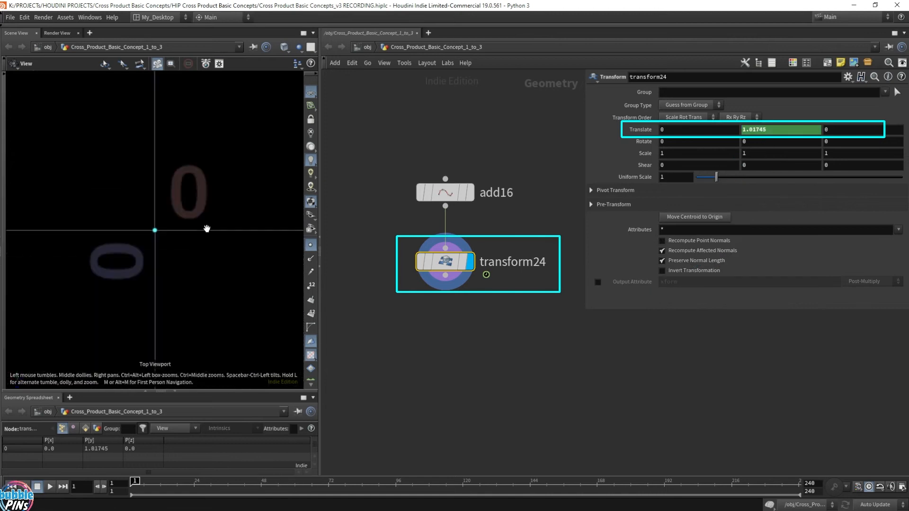
scroll(178, 232, "down", 10)
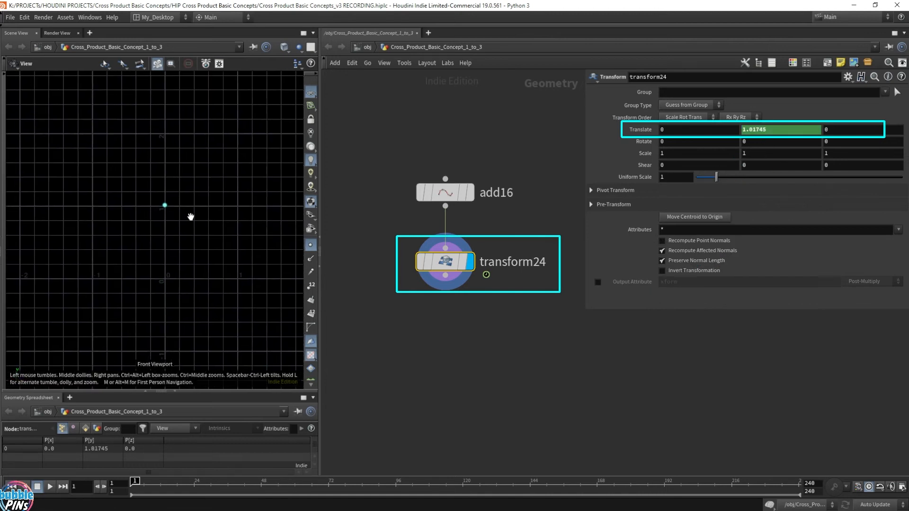
key("Up")
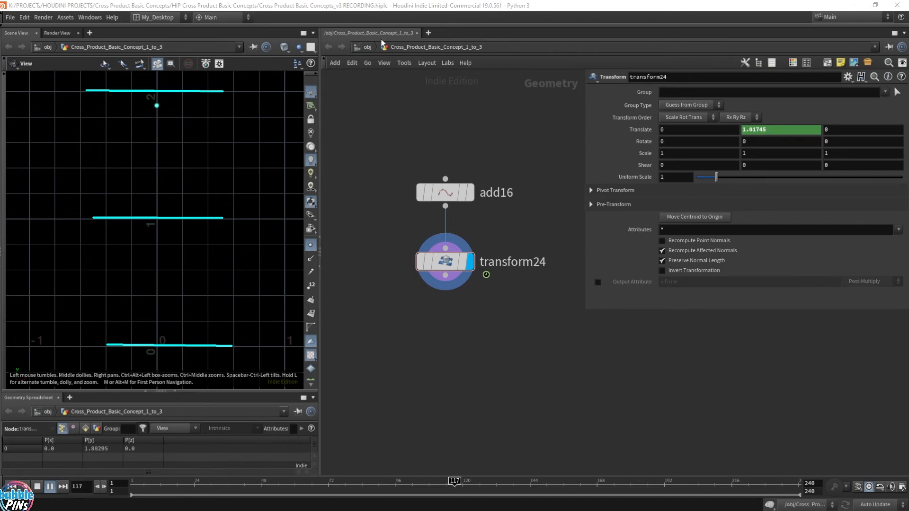
Step: Remove the +1 offset from transform24's Y translate expression, leaving sin($F)
left_click(644, 132)
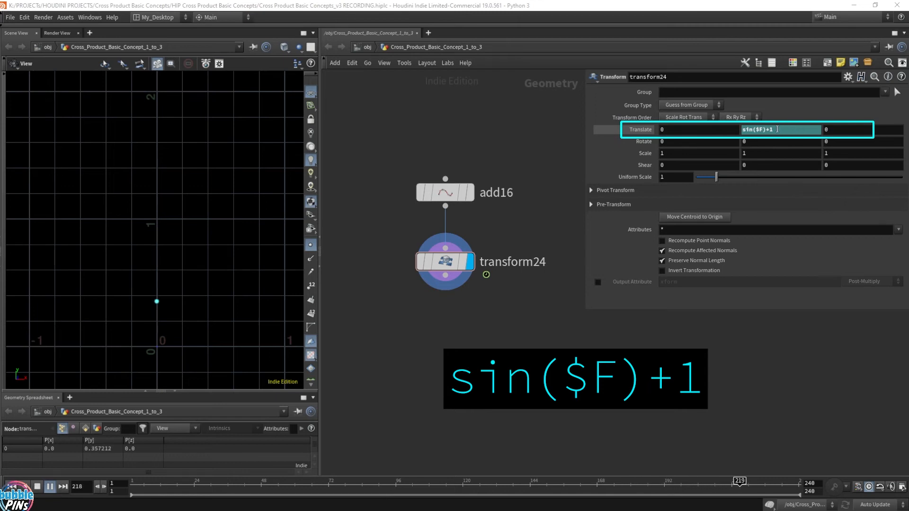
left_click_drag(772, 132, 766, 131)
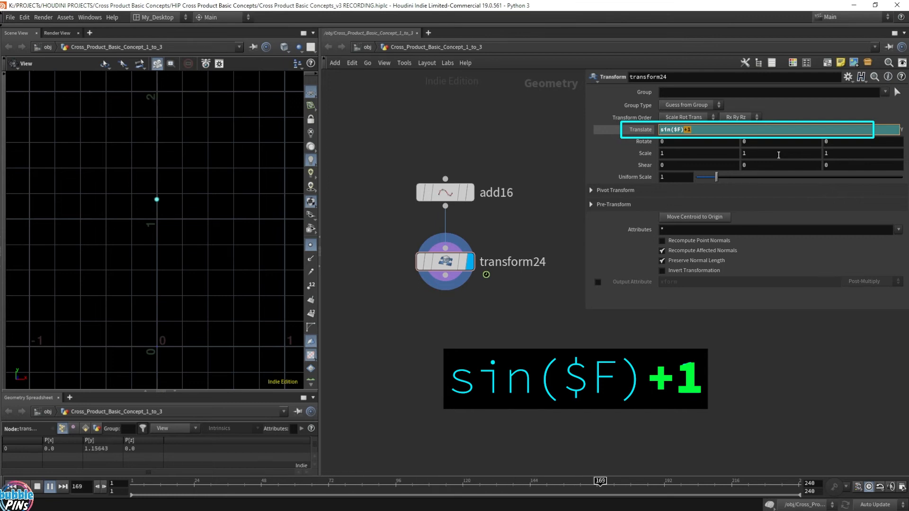
left_click(708, 132)
key("BackSpace")
key("BackSpace")
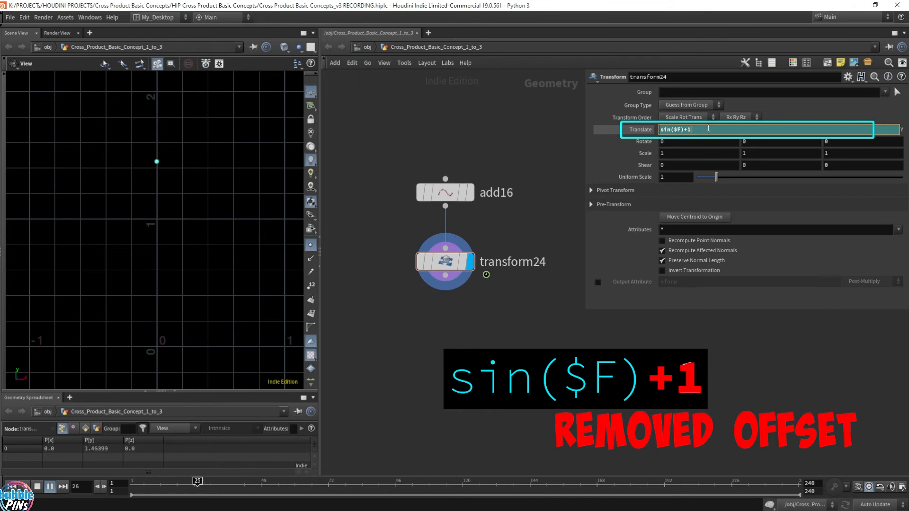
key("Return")
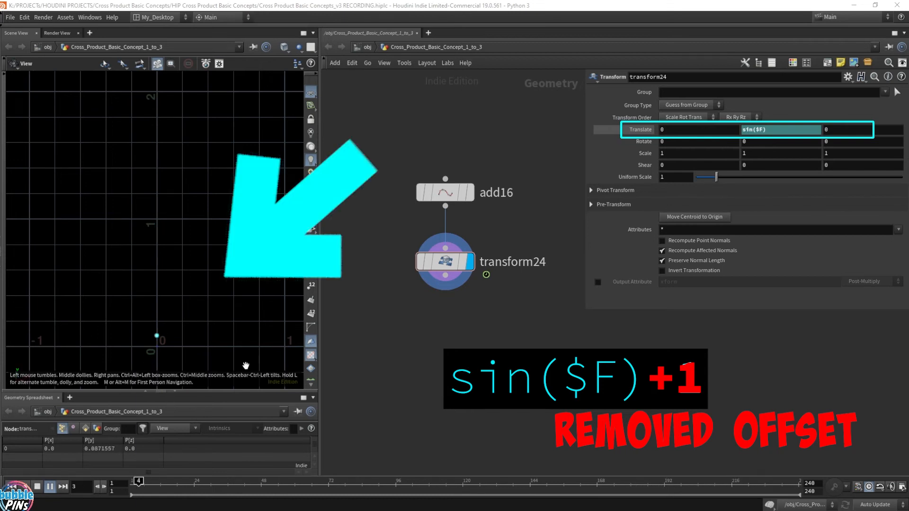
Step: Center the origin in the front view and play the animation to examine the point's motion without the offset
key("Up")
mouse_move(187, 344)
right_mouse_down()
mouse_move(192, 283)
mouse_move(178, 210)
right_mouse_up()
key("Up")
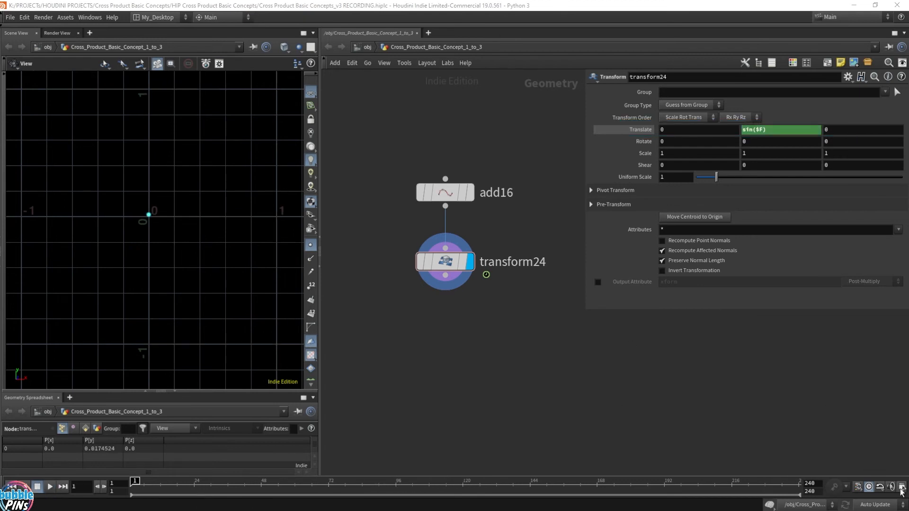
Step: Extend the global animation range so that it ends at frame 1000
left_click(901, 492)
type("5")
type("000")
key("Return")
left_click(890, 327)
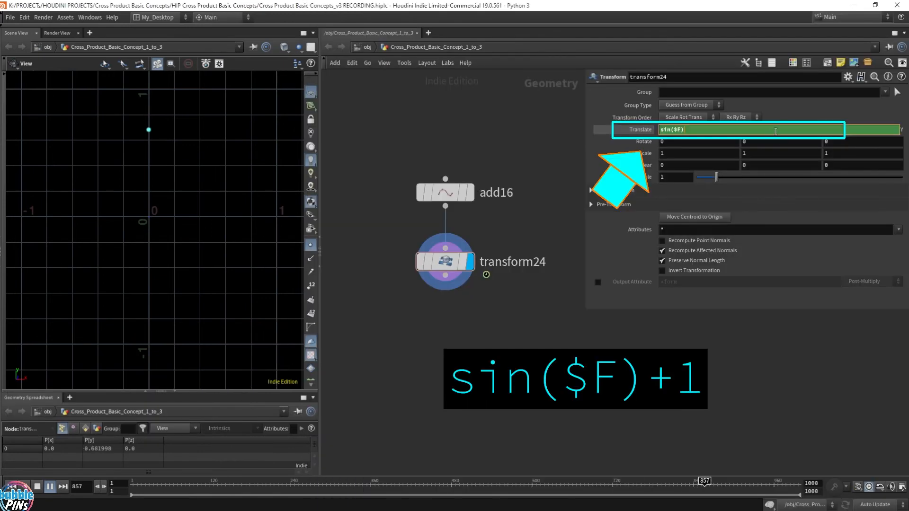
Step: Set transform24's Y translate expression to sin($F)+1 and examine the point's motion in the viewport
type("1")
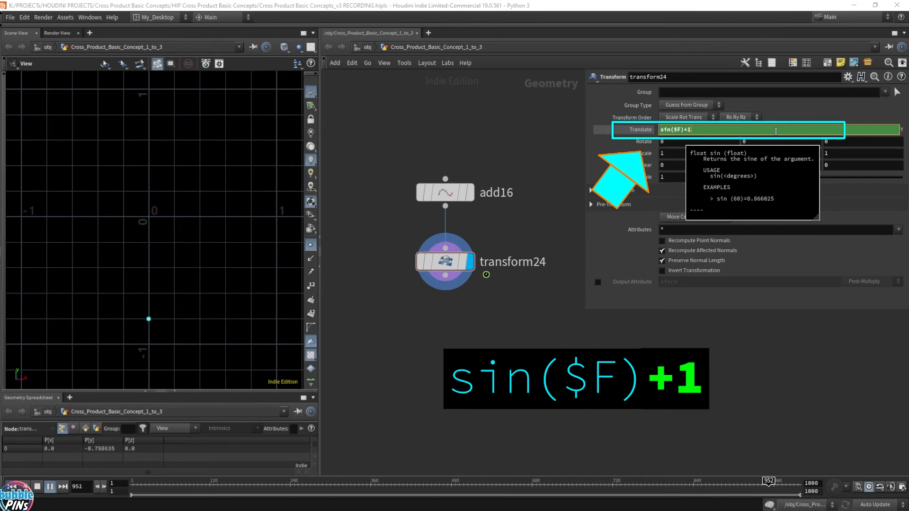
key("Return")
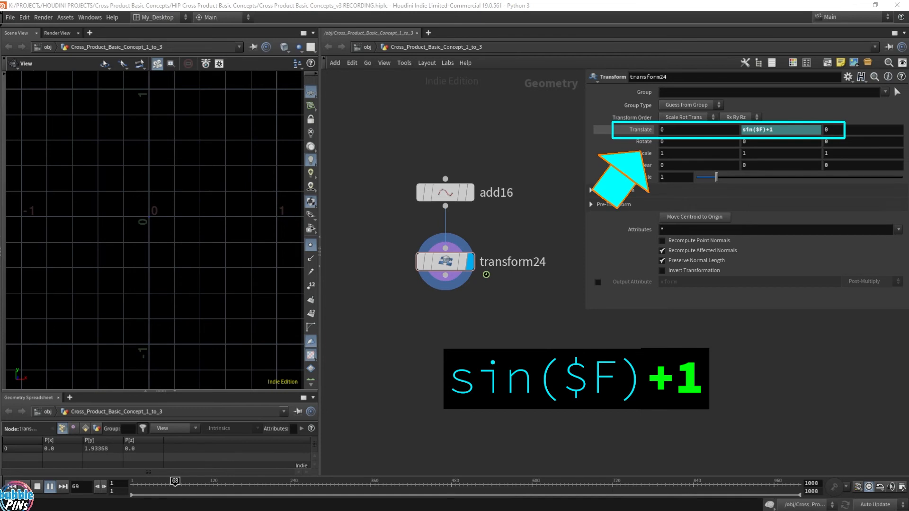
scroll(168, 240, "down", 6)
right_click_drag(181, 227, 179, 265)
scroll(180, 265, "up", 3)
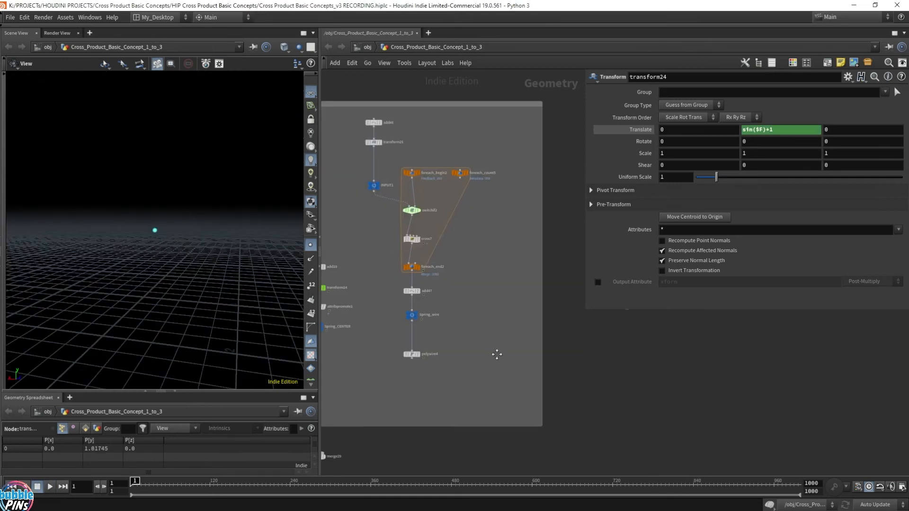
Step: Display the polywire4 spring from the main network and frame it in the viewport
middle_click_drag(494, 356, 645, 367)
left_click_drag(442, 363, 509, 242)
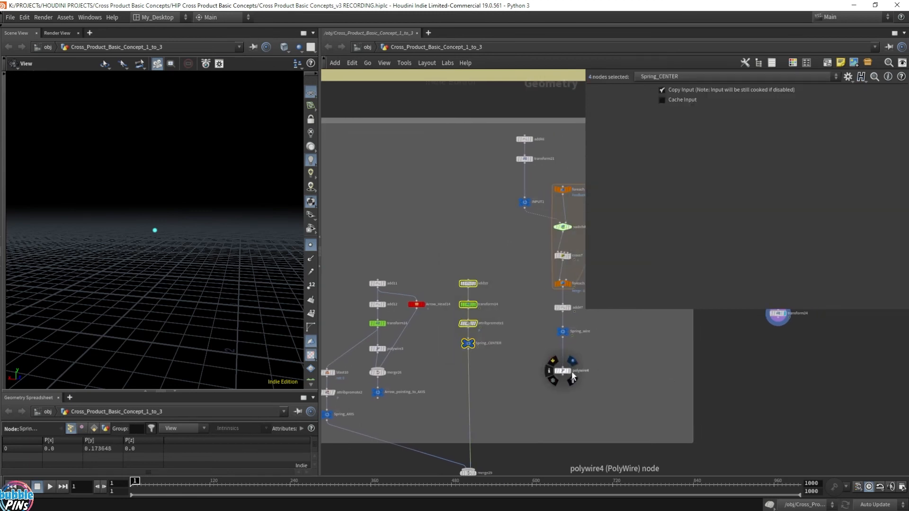
left_click(572, 372)
key("f")
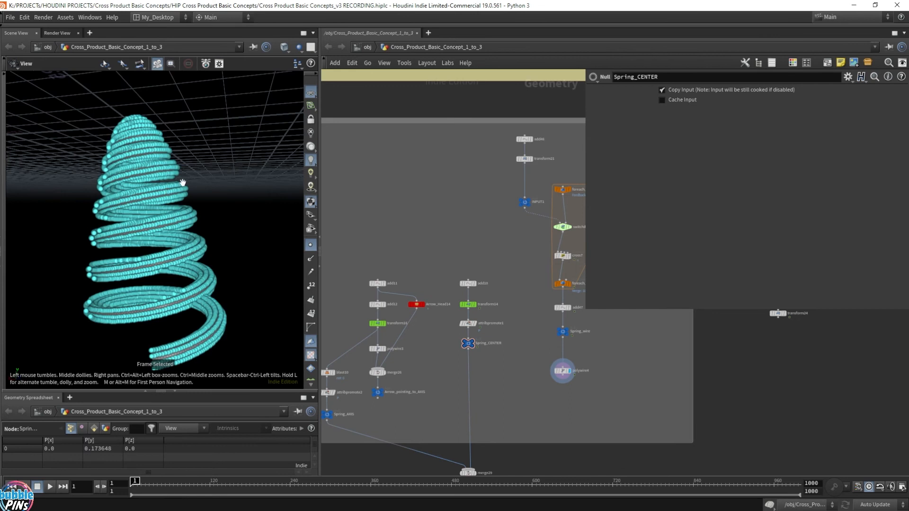
Step: Select transform14 and examine the playing spring animation driven by its Y translate expression
left_click(468, 304)
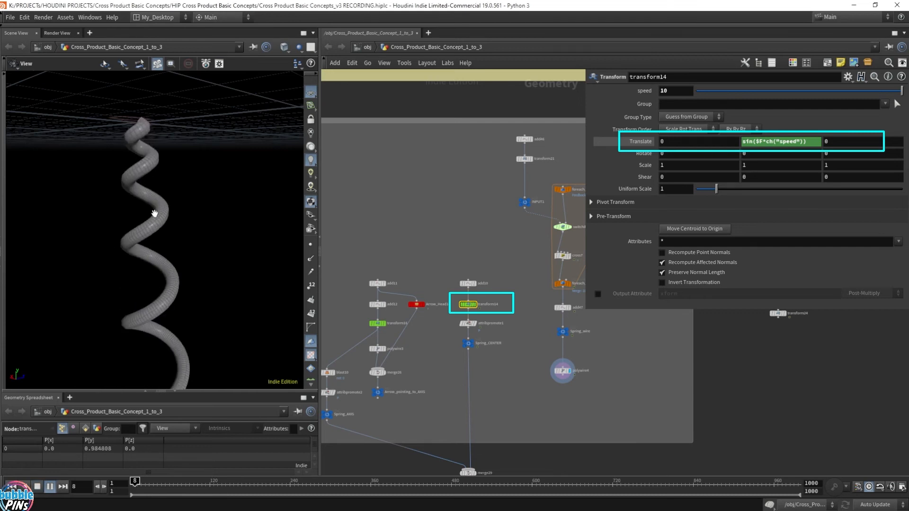
scroll(167, 205, "down", 8)
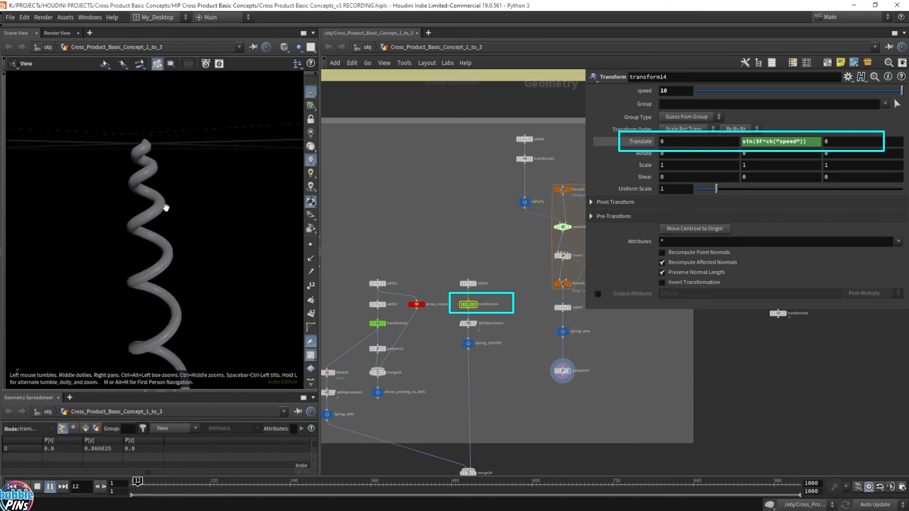
scroll(182, 192, "down", 6)
scroll(188, 190, "up", 3)
left_click_drag(188, 189, 189, 184)
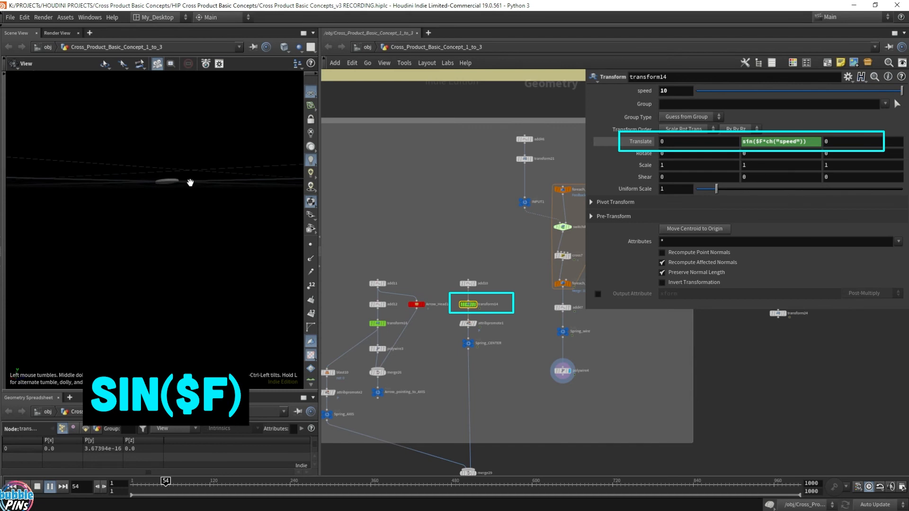
Step: View the spring from the side in an orthographic view and play it to examine its stretch around the origin
key("Up")
key("space+4")
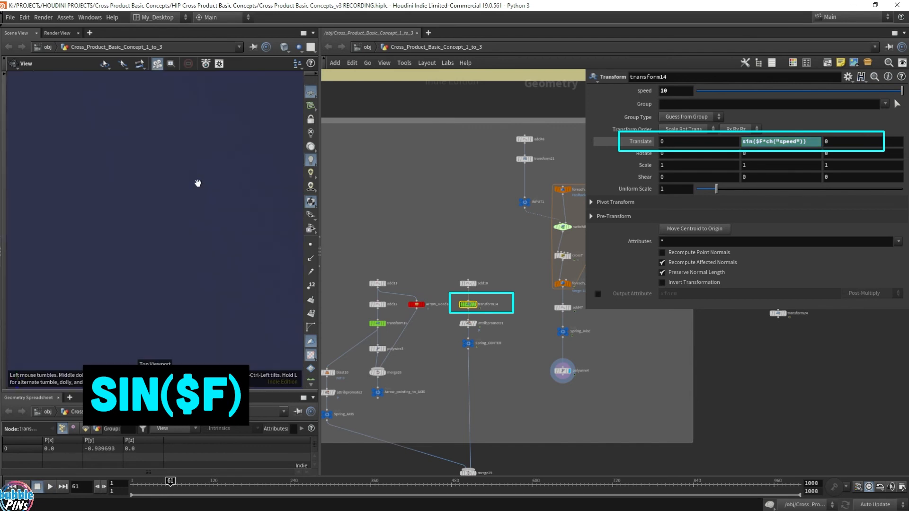
scroll(199, 182, "down", 4)
key("Up")
middle_click_drag(209, 176, 210, 143)
scroll(191, 146, "down", 5)
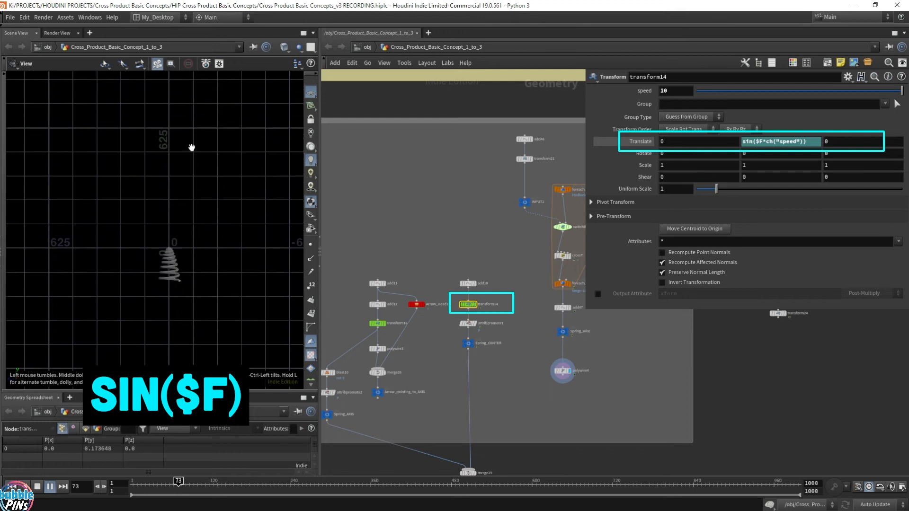
middle_click_drag(179, 173, 171, 171)
scroll(172, 171, "up", 2)
scroll(171, 171, "up", 5)
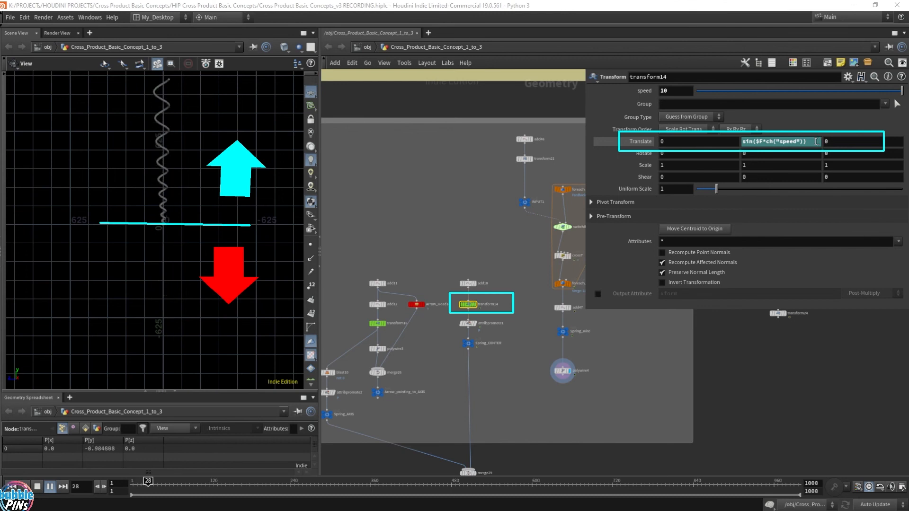
Step: Append a +1 offset to transform14's Y translate expression, making it sin($F*ch("speed"))+1, and check the spring's motion
type("+1")
key("Return")
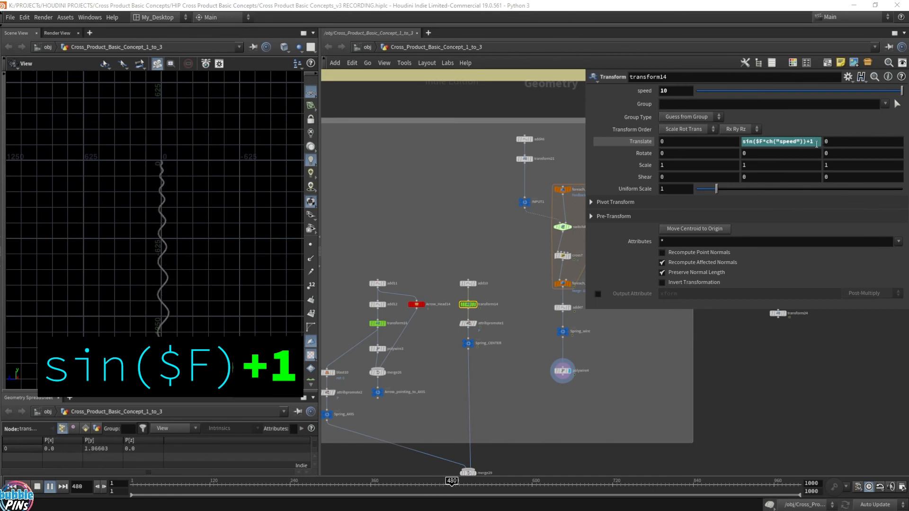
left_click_drag(224, 206, 226, 184)
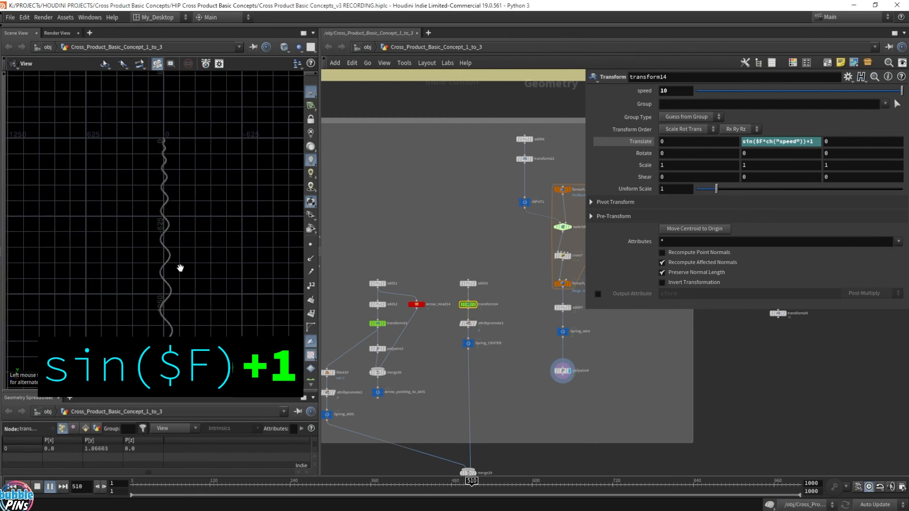